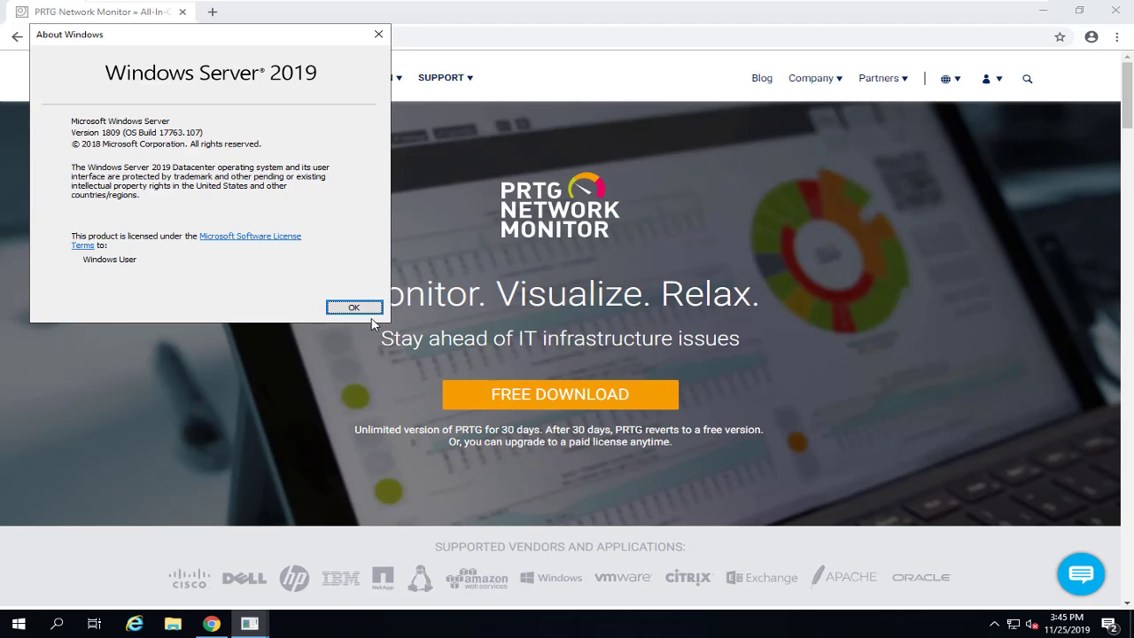
Step: Close the About Windows box confirming Windows Server 2019 version 1809 to reveal the PRTG page
left_click(363, 307)
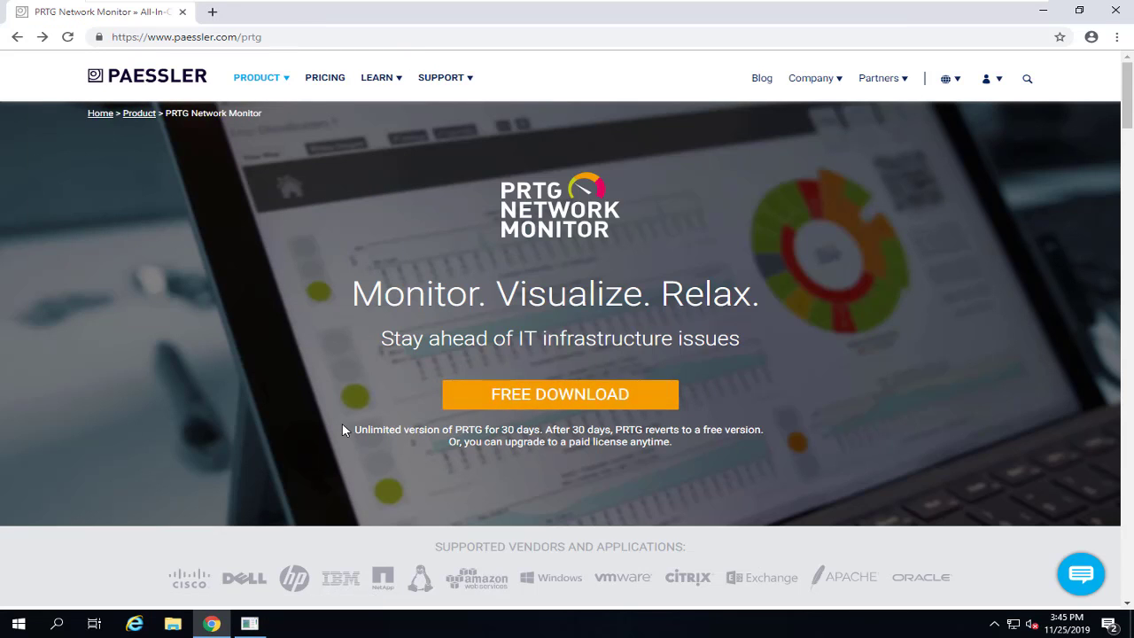
Step: Highlight the note that PRTG reverts to a free version after 30 days, then go to Download PRTG
left_click_drag(447, 438, 543, 431)
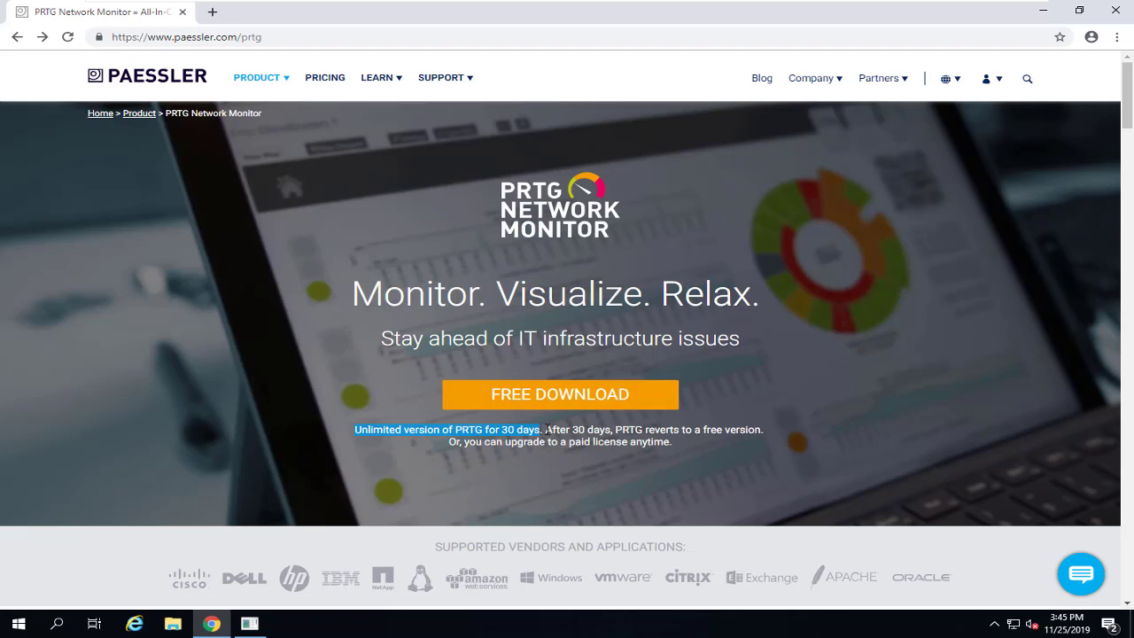
left_click_drag(545, 430, 762, 430)
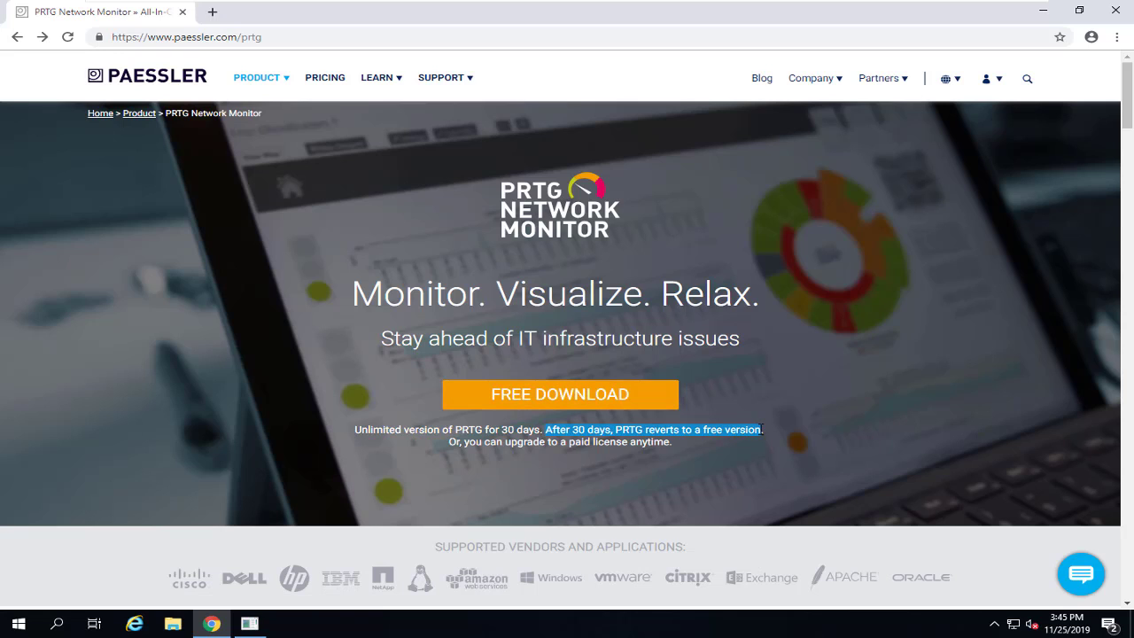
mouse_move(256, 79)
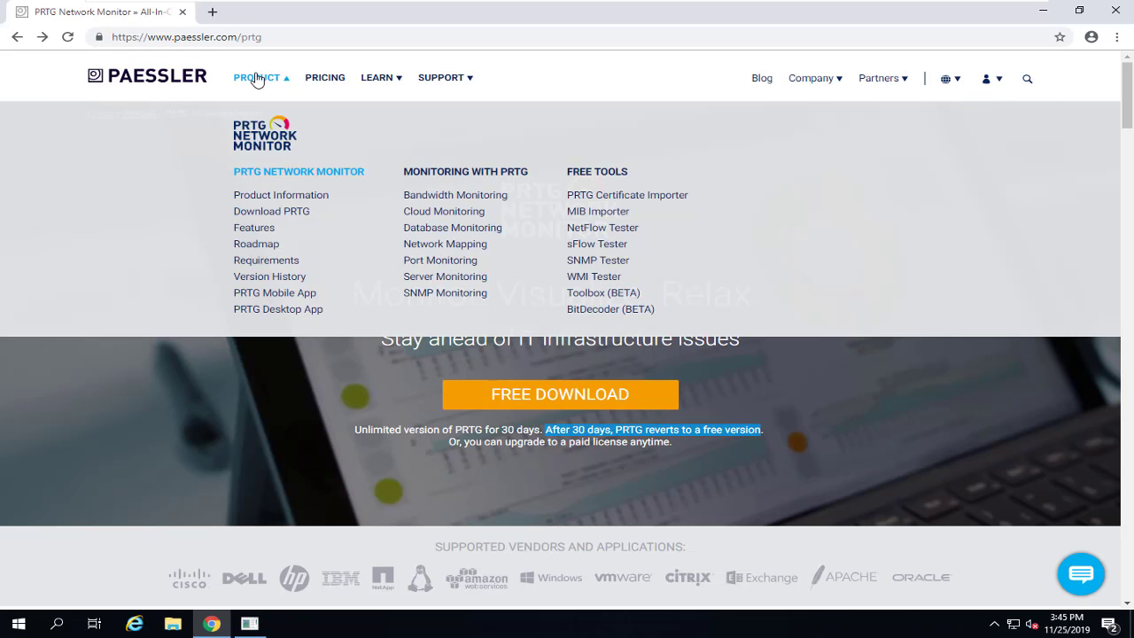
left_click(292, 215)
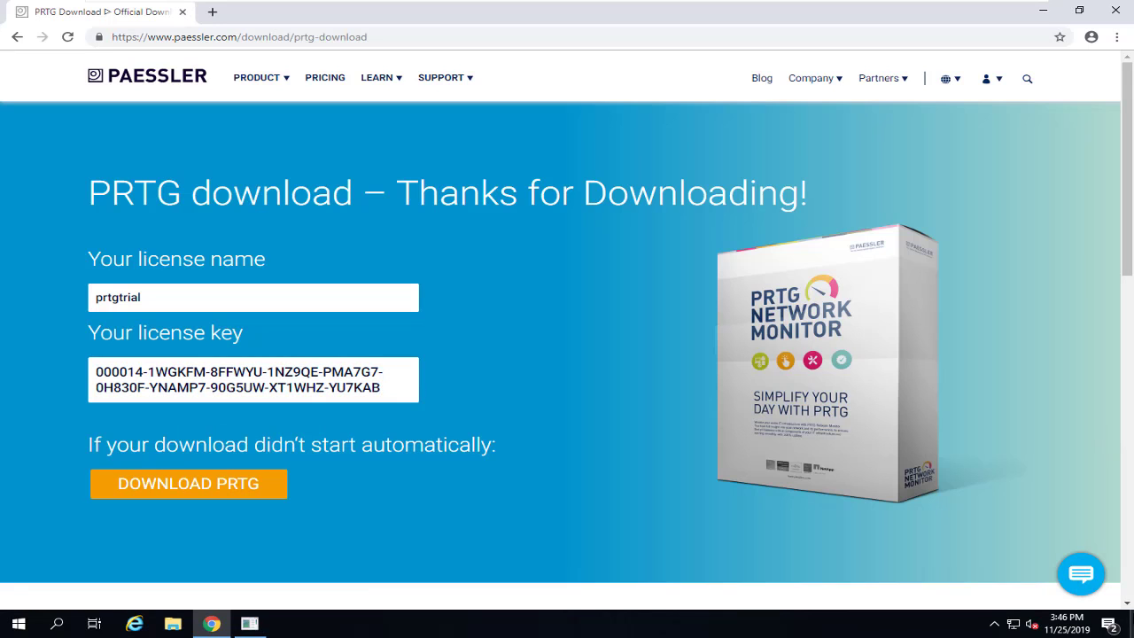
Step: Highlight the trial licence details, download the 262,867 KB PRTG installer, and open the Downloads folder
left_click_drag(83, 289, 286, 409)
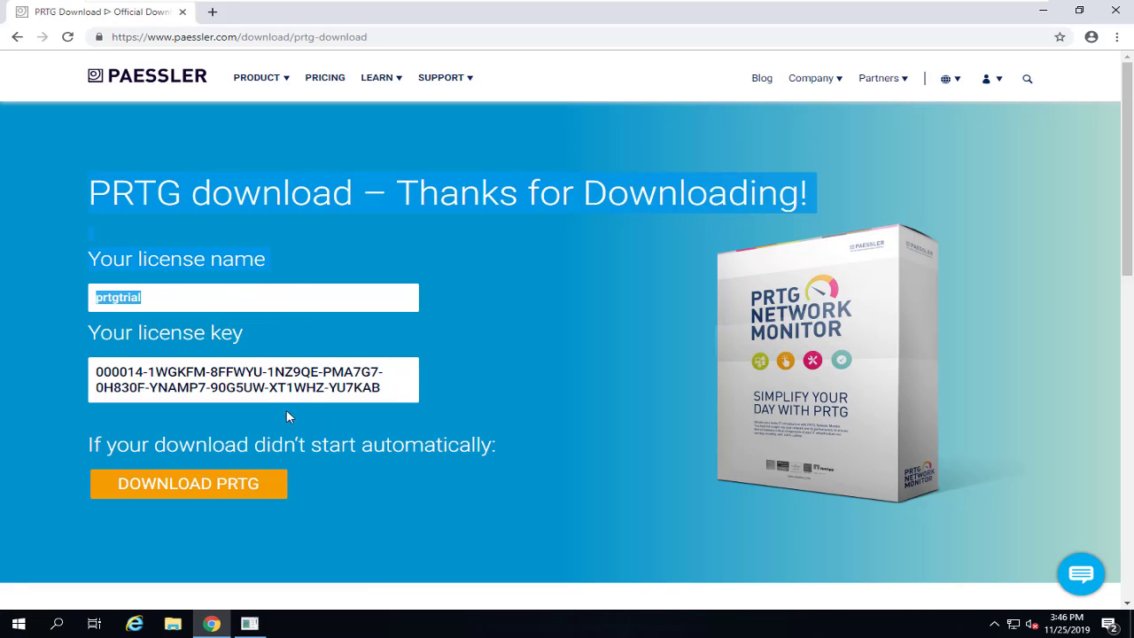
left_click_drag(390, 394, 101, 370)
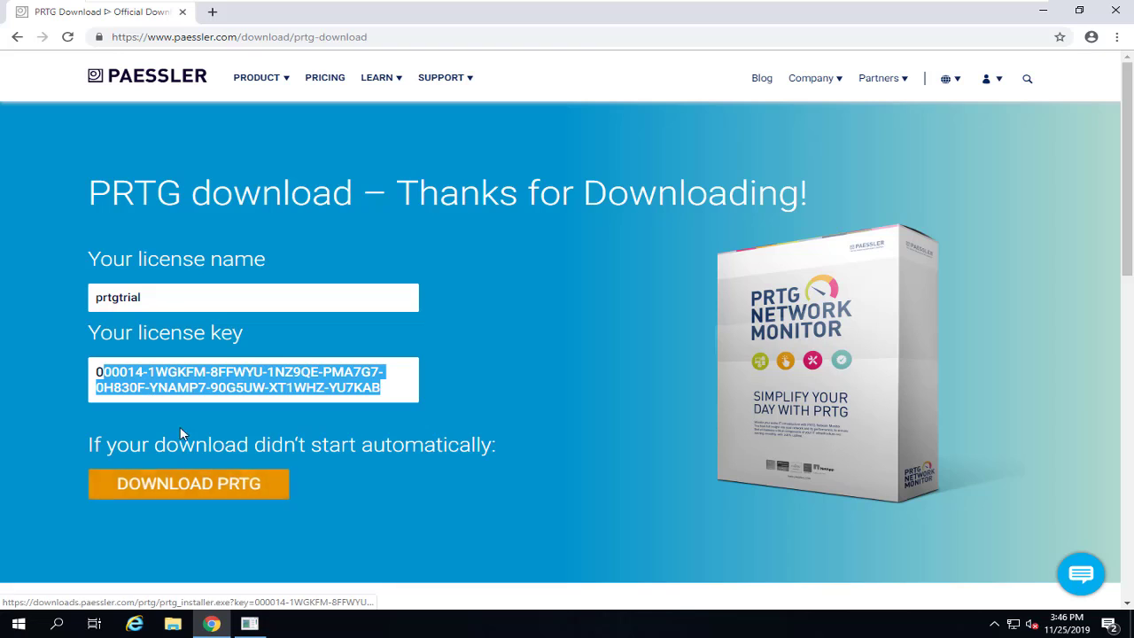
left_click(211, 493)
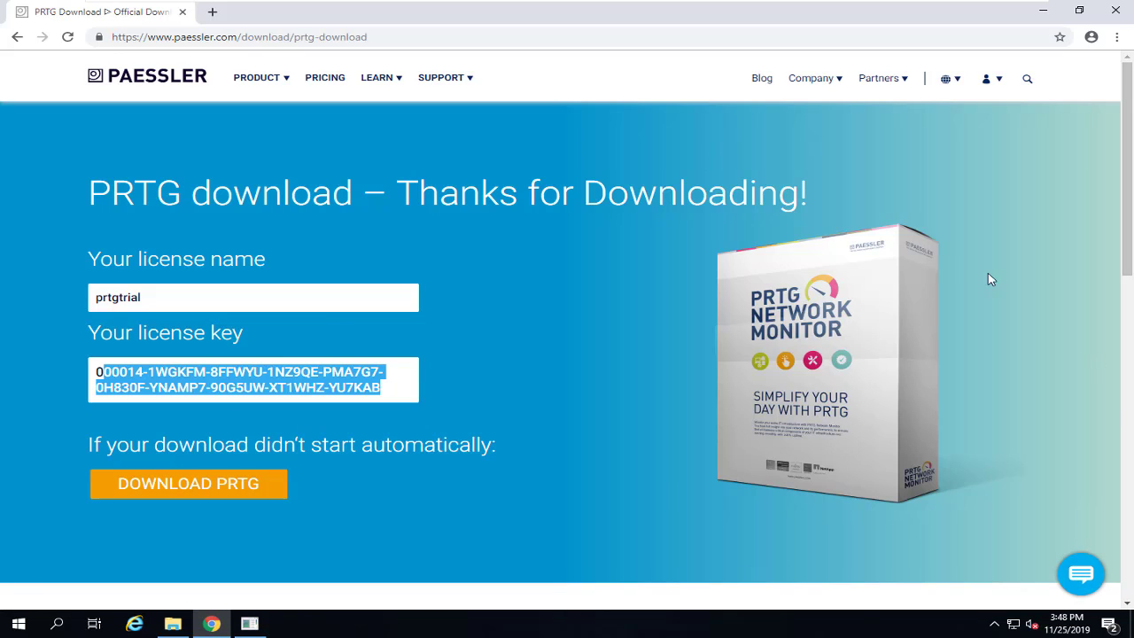
left_click(173, 624)
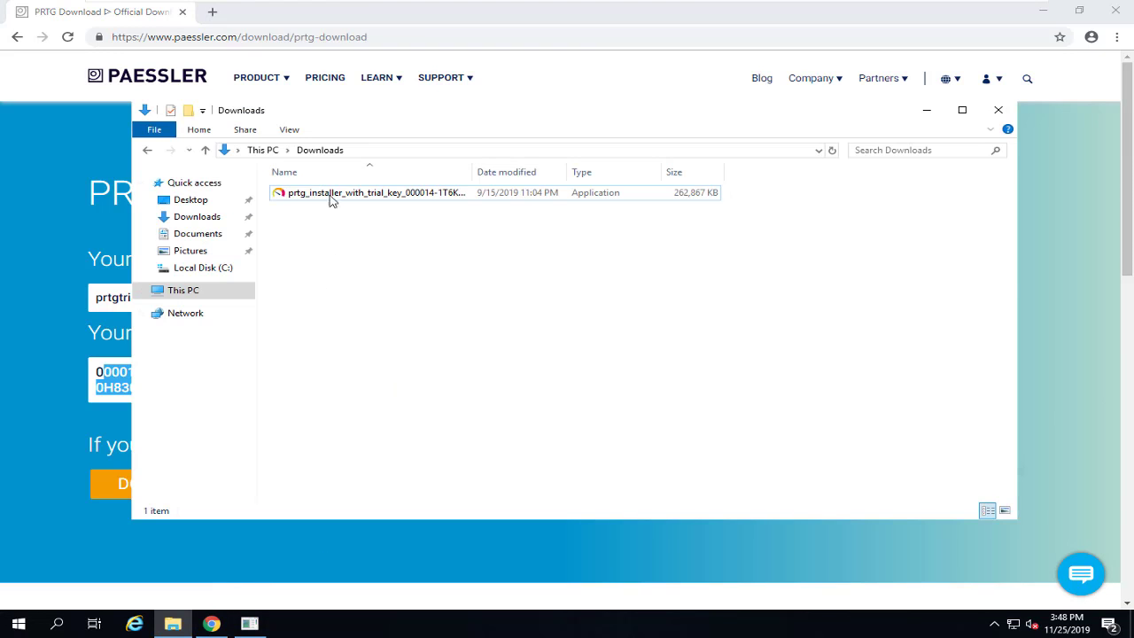
Step: Run prtg_installer as administrator and choose English as the setup language
left_click(395, 151)
right_click(392, 199)
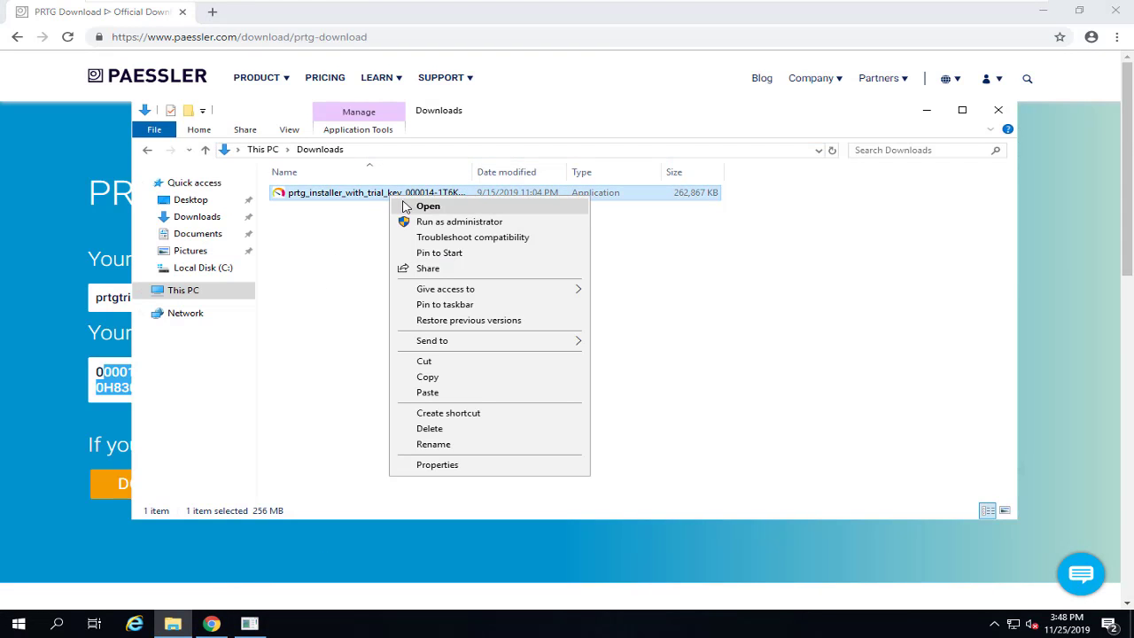
left_click(456, 222)
left_click(540, 316)
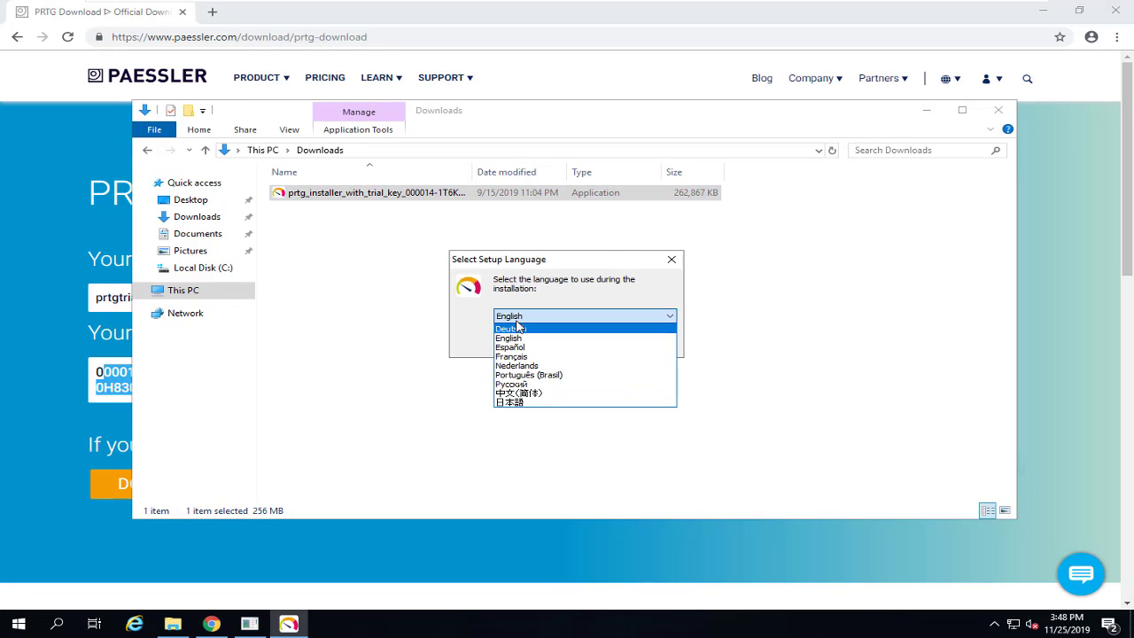
left_click(519, 340)
Step: Confirm English, accept the licence agreement, enter the alert e-mail address, and run the installation
left_click(583, 345)
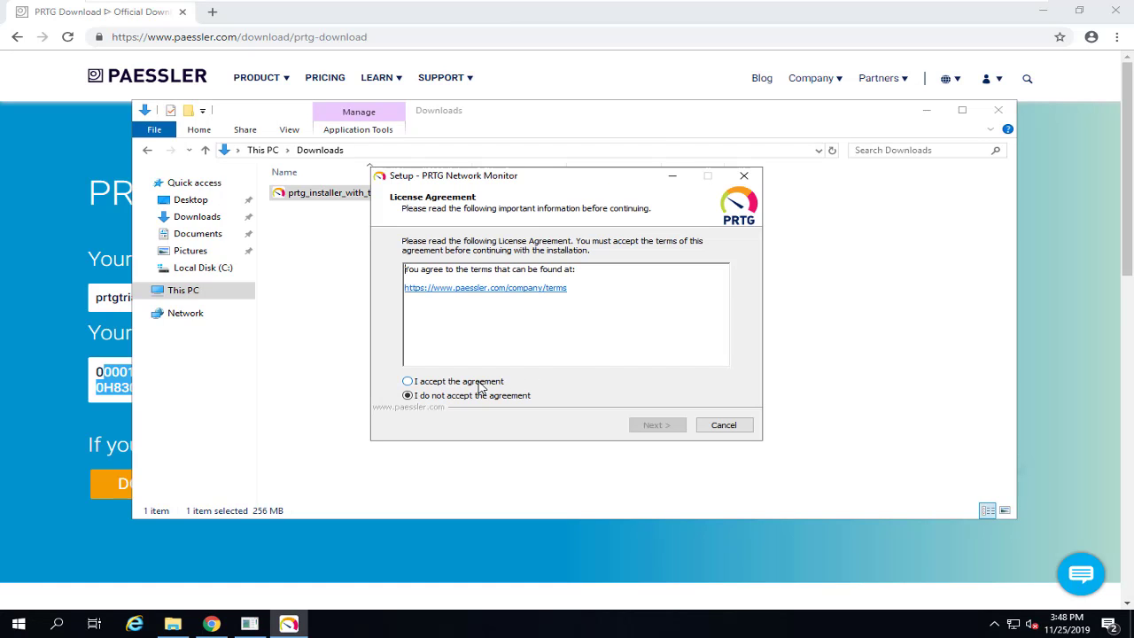
left_click(479, 386)
left_click(656, 425)
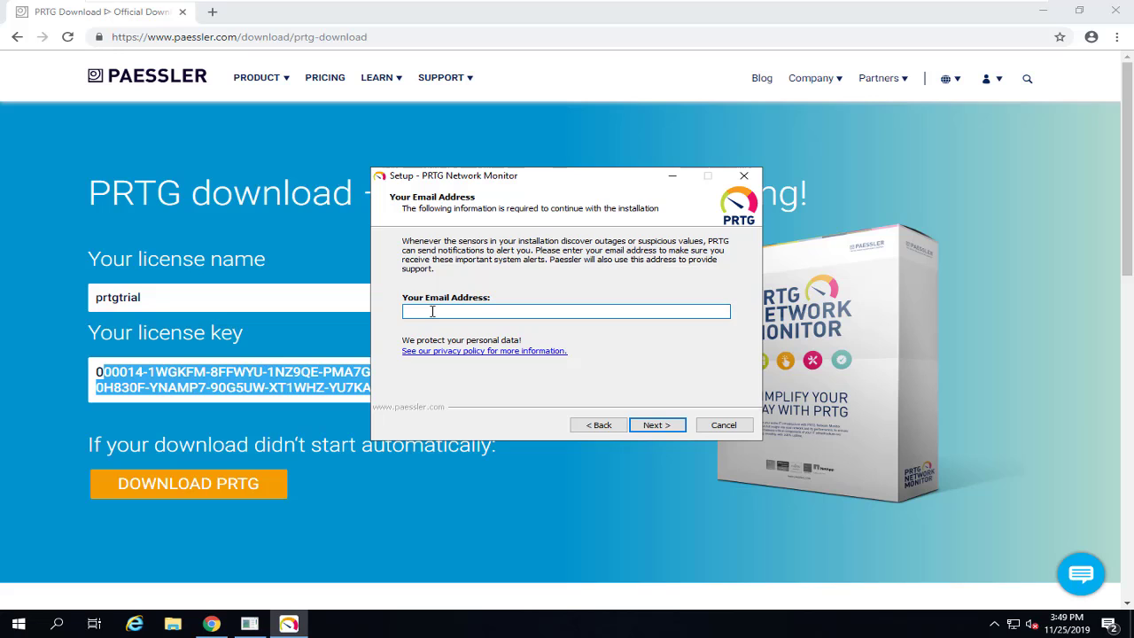
key("ctrl+v")
type(",")
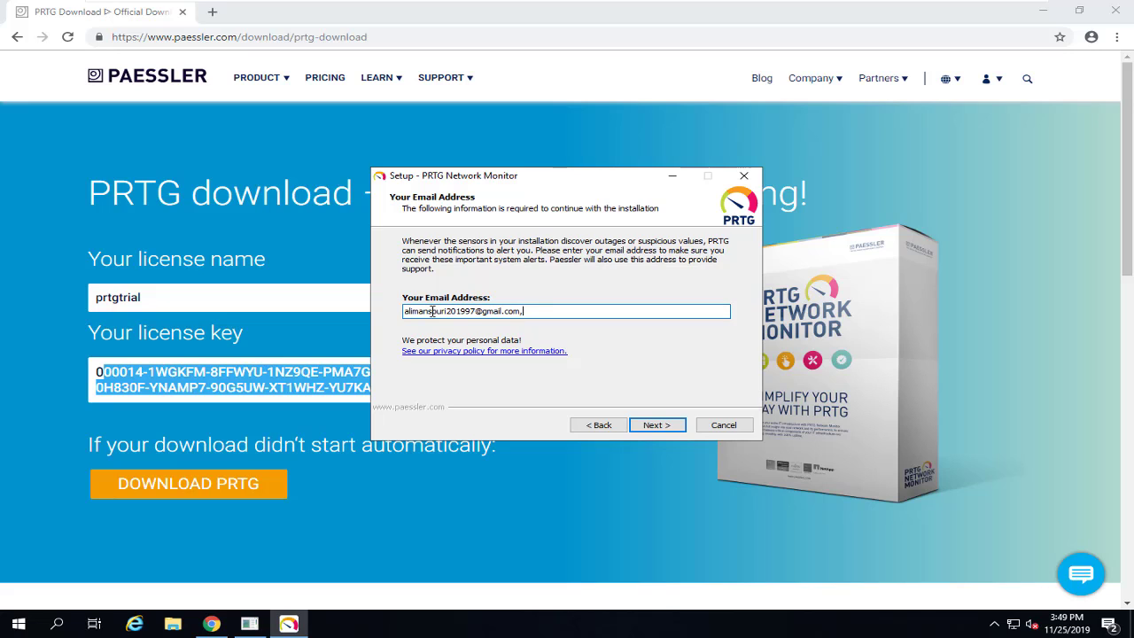
left_click(655, 425)
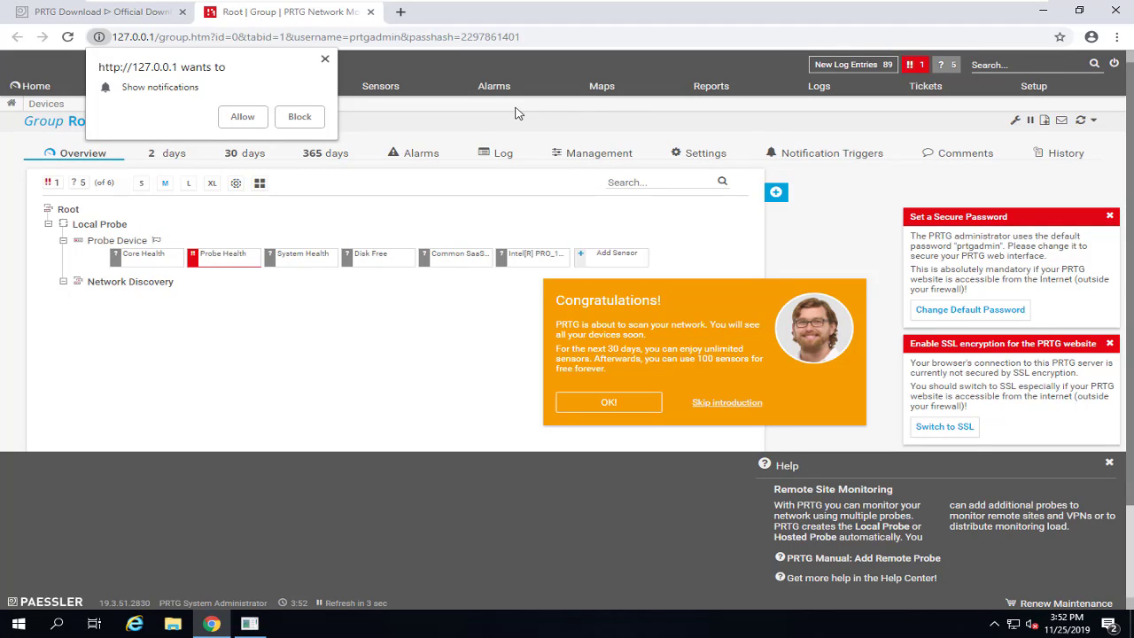
Step: Block Chrome's notification request and scroll the device tree to review auto-discovered devices
left_click(300, 120)
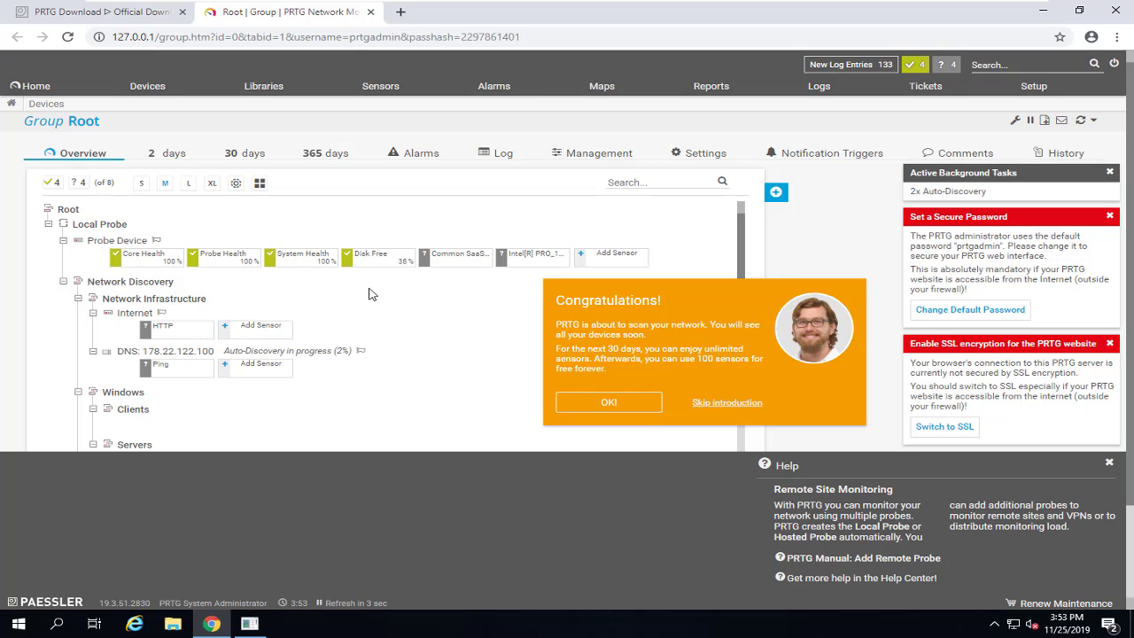
scroll(372, 294, "down", 4)
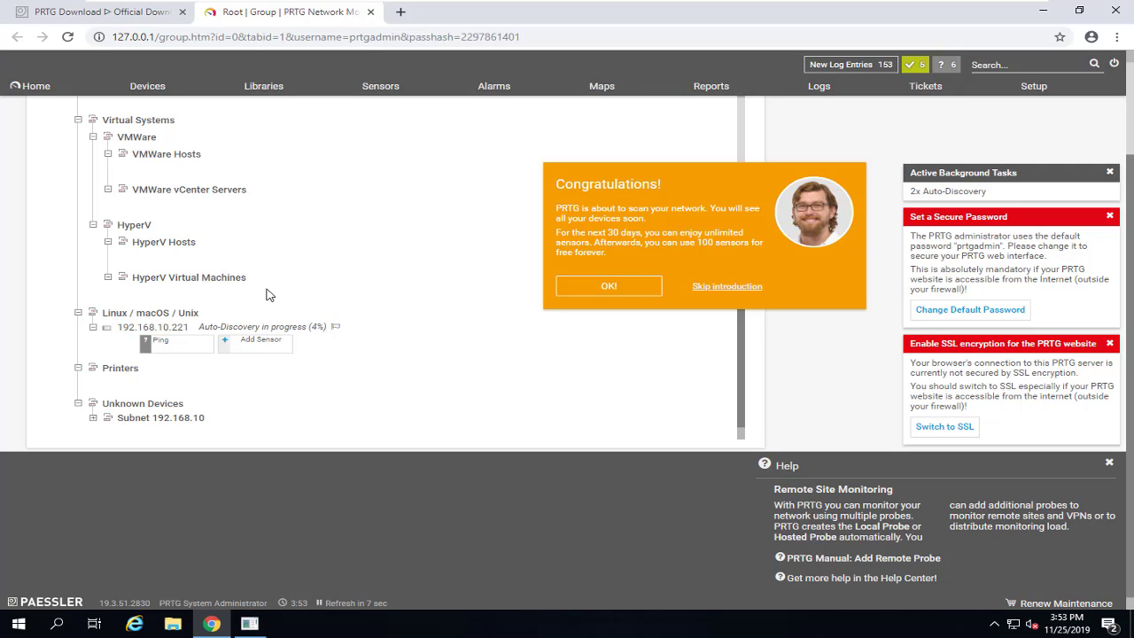
scroll(358, 308, "up", 4)
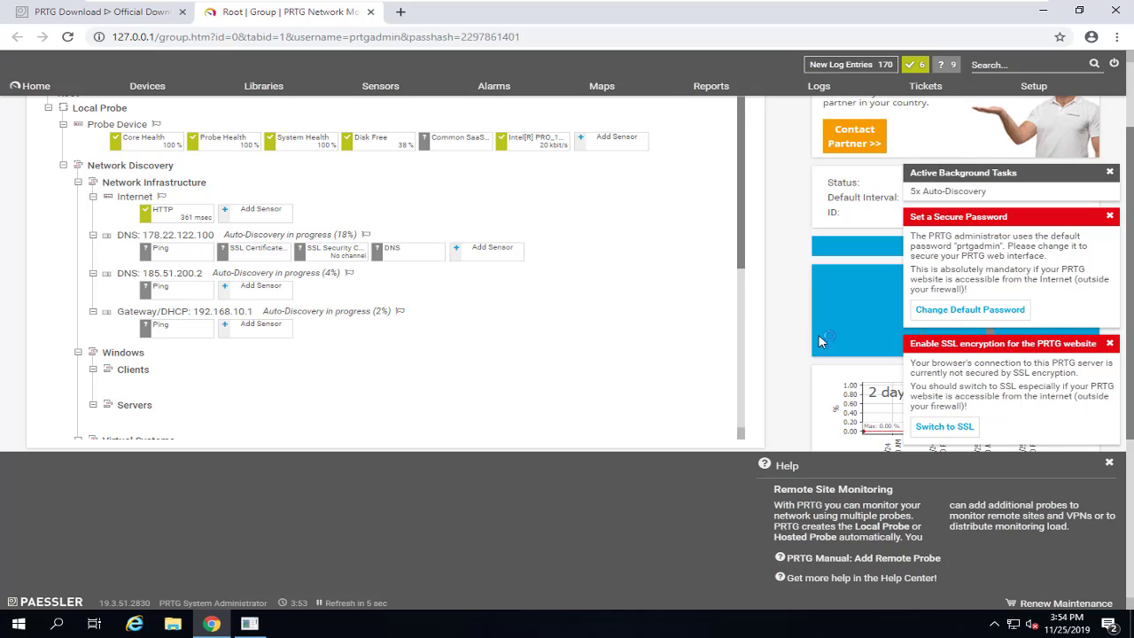
Step: Open My Account settings and enter the old and new administrator passwords
left_click(964, 313)
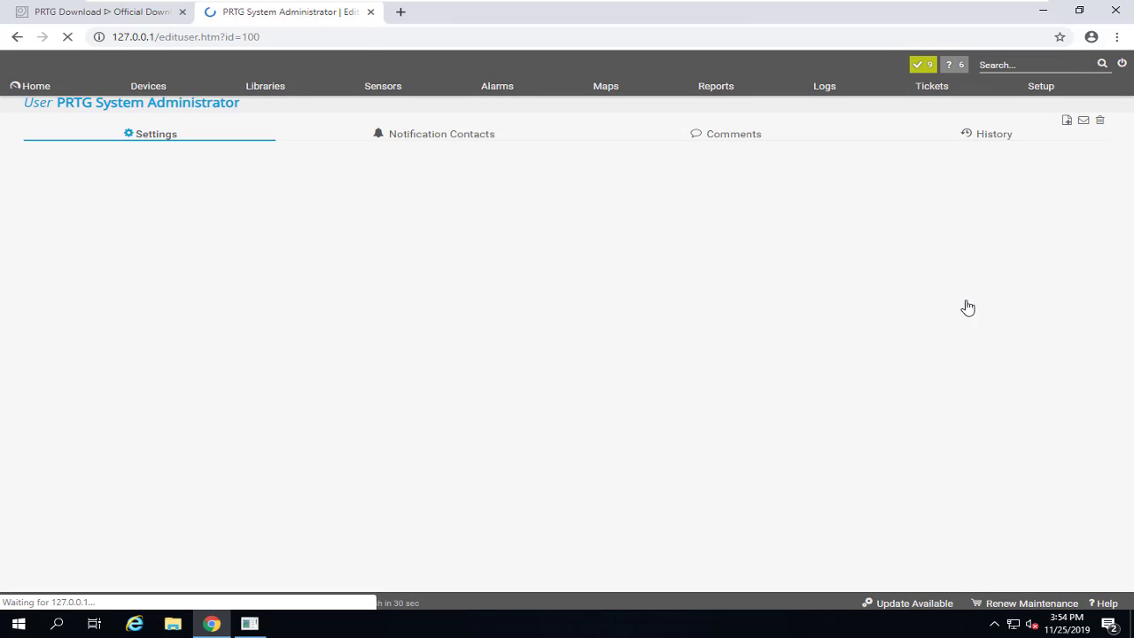
left_click(1040, 94)
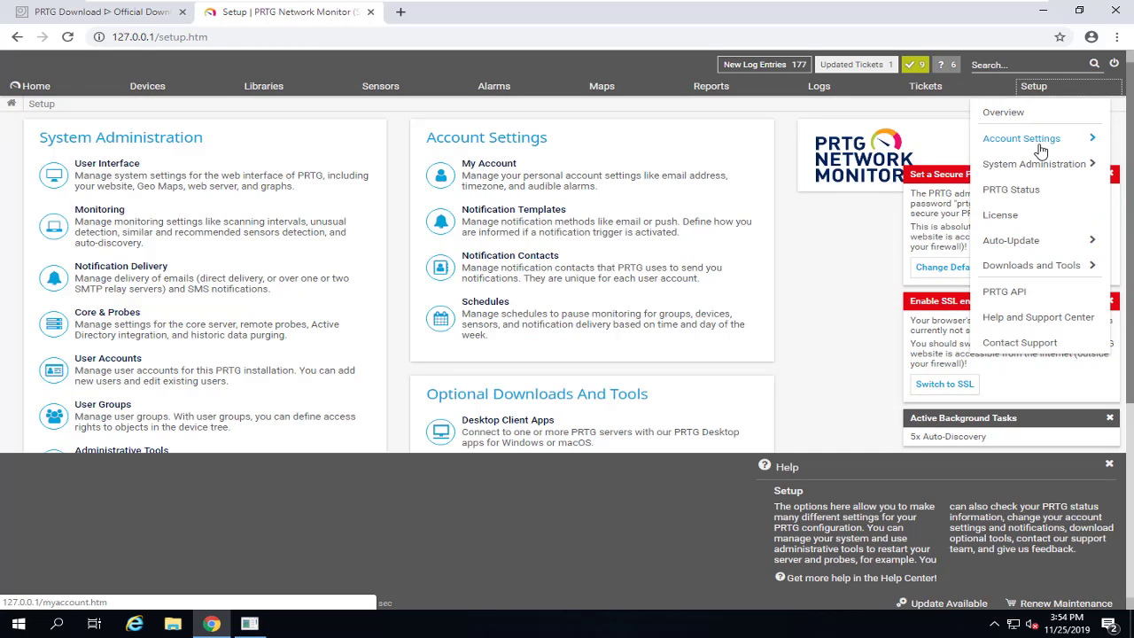
mouse_move(1042, 149)
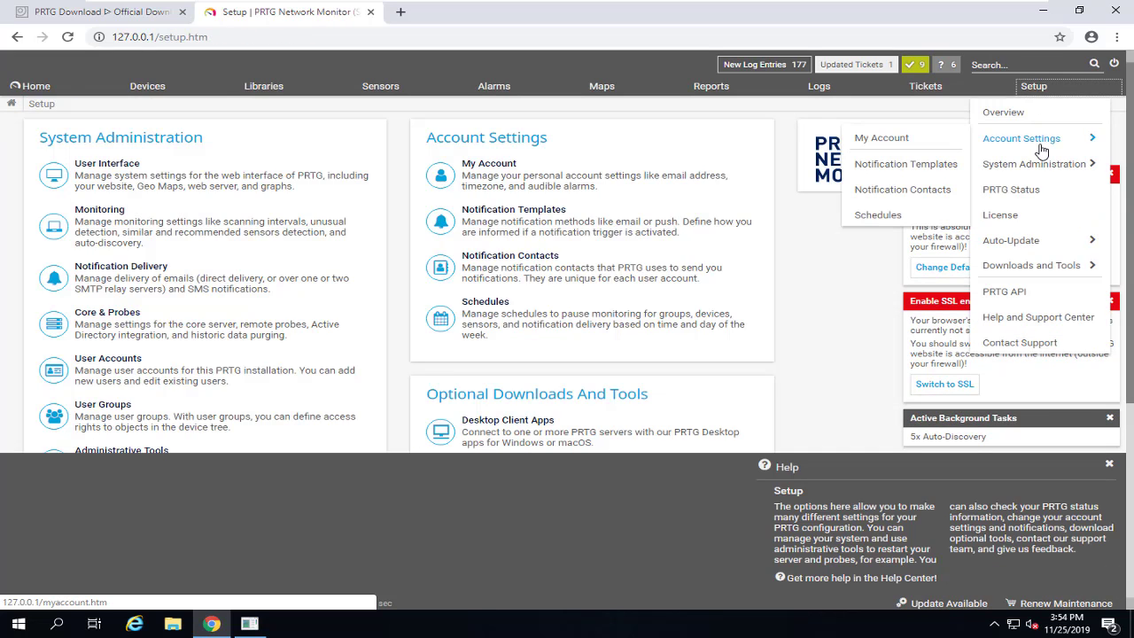
left_click(905, 141)
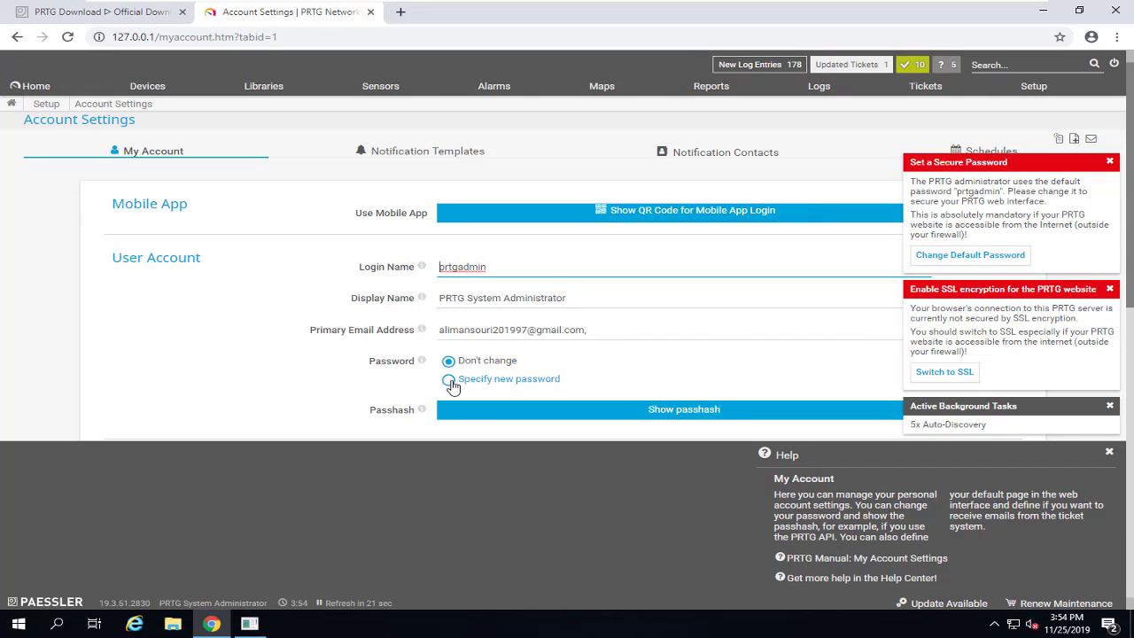
left_click(450, 382)
scroll(456, 372, "down", 2)
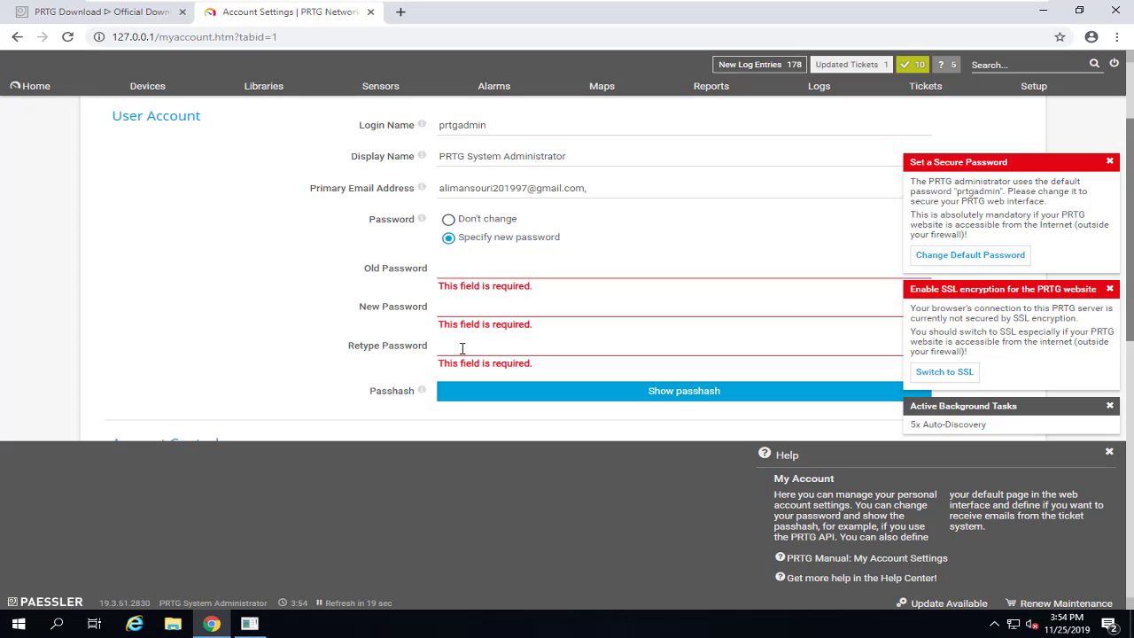
left_click(450, 273)
scroll(458, 260, "up", 2)
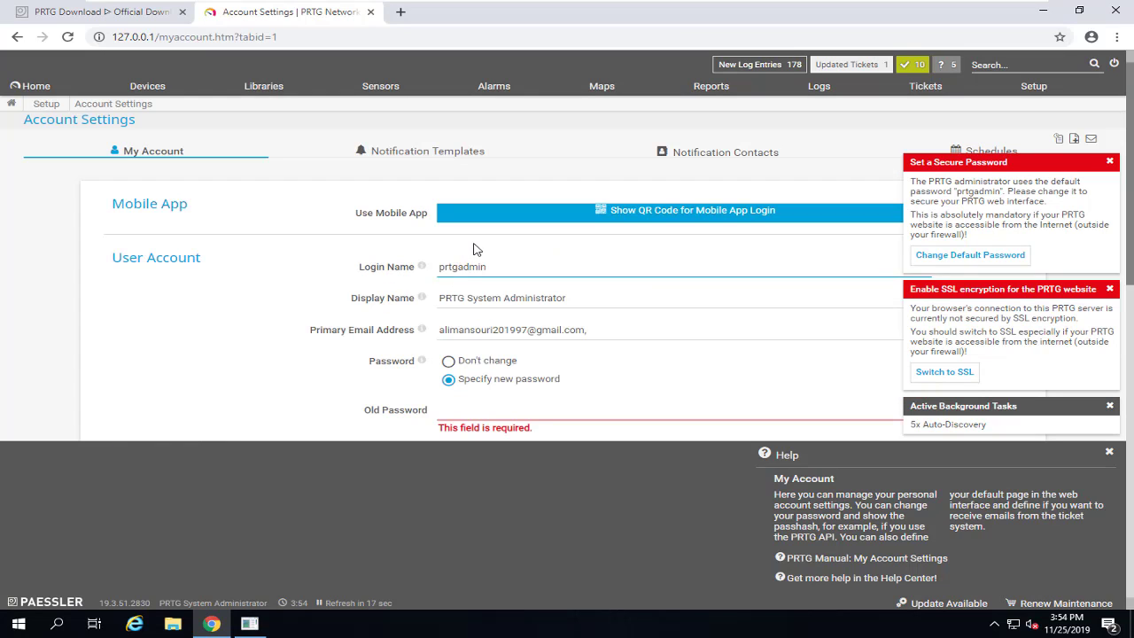
left_click_drag(495, 274, 431, 273)
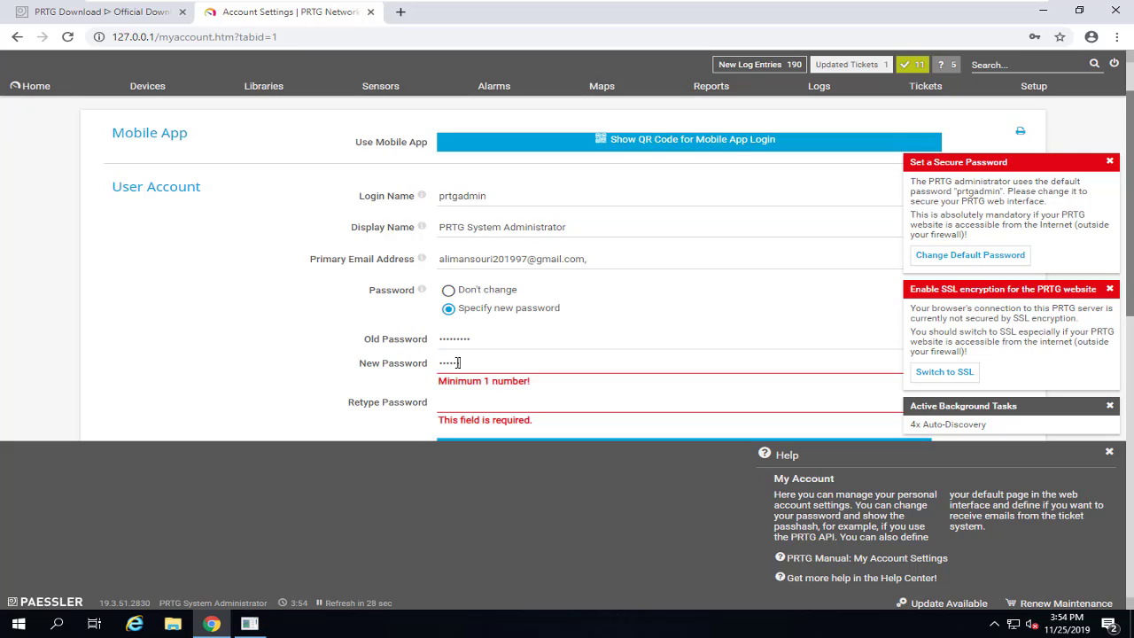
type("123")
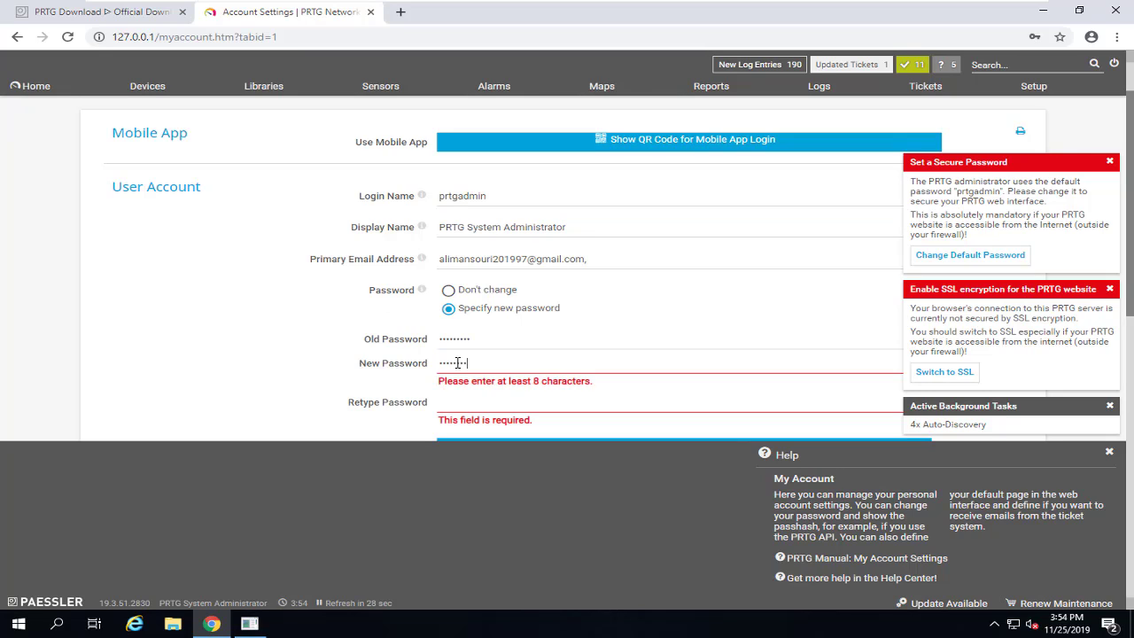
key("Tab")
type("12")
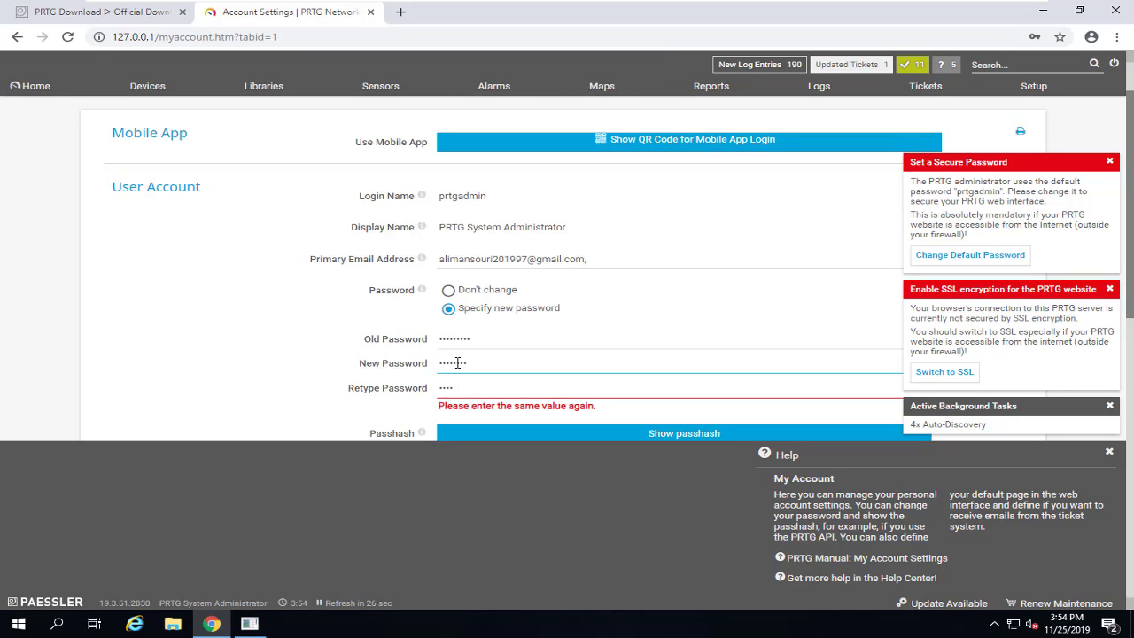
type("345678")
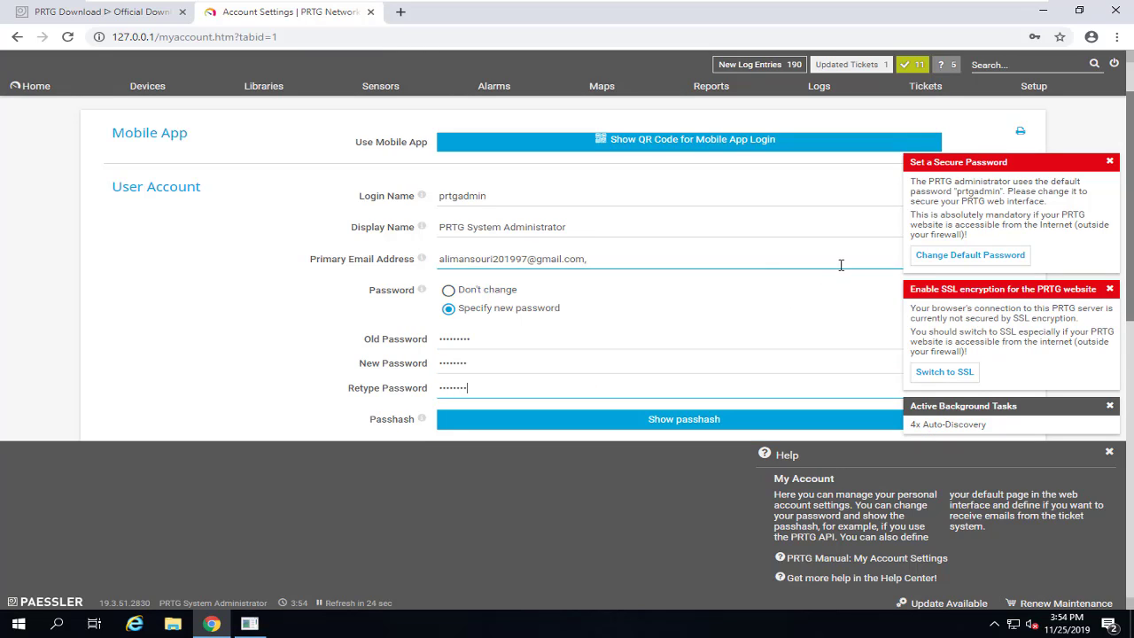
Step: Dismiss the default-password and SSL encryption notices, save the account settings, and return to Welcome
scroll(742, 264, "down", 2)
scroll(742, 264, "down", 3)
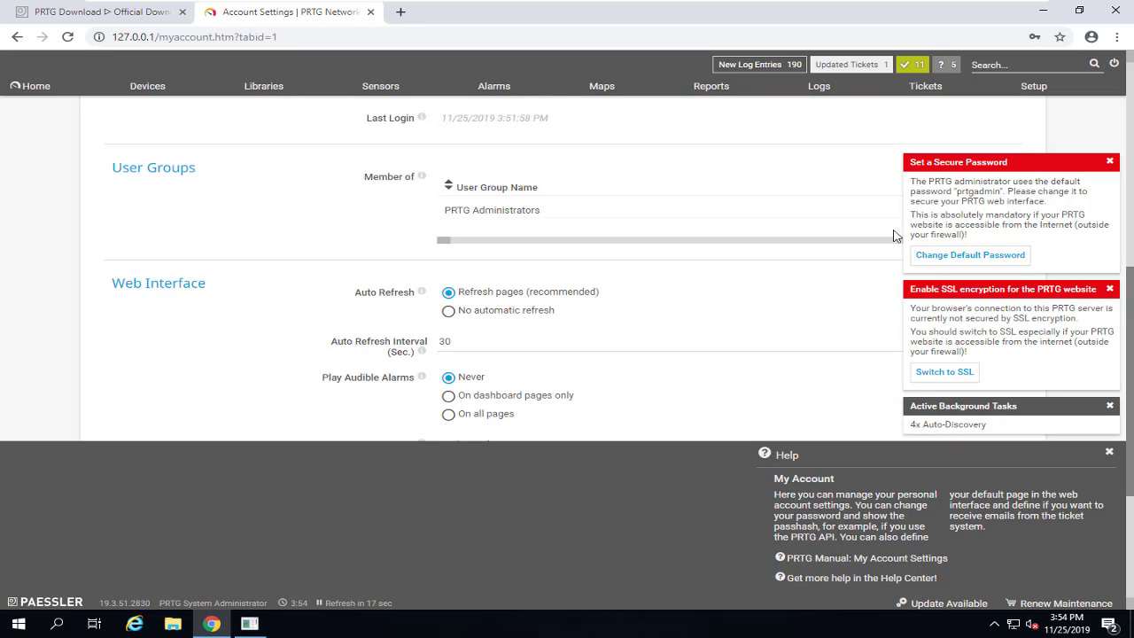
left_click(1108, 161)
scroll(809, 274, "up", 4)
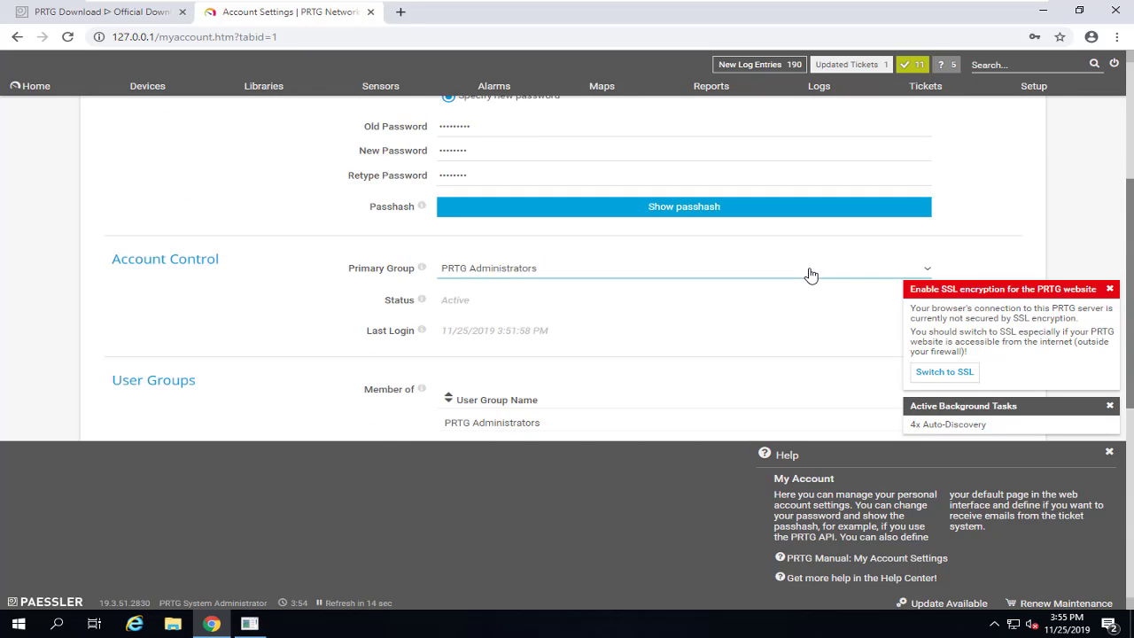
scroll(804, 270, "down", 8)
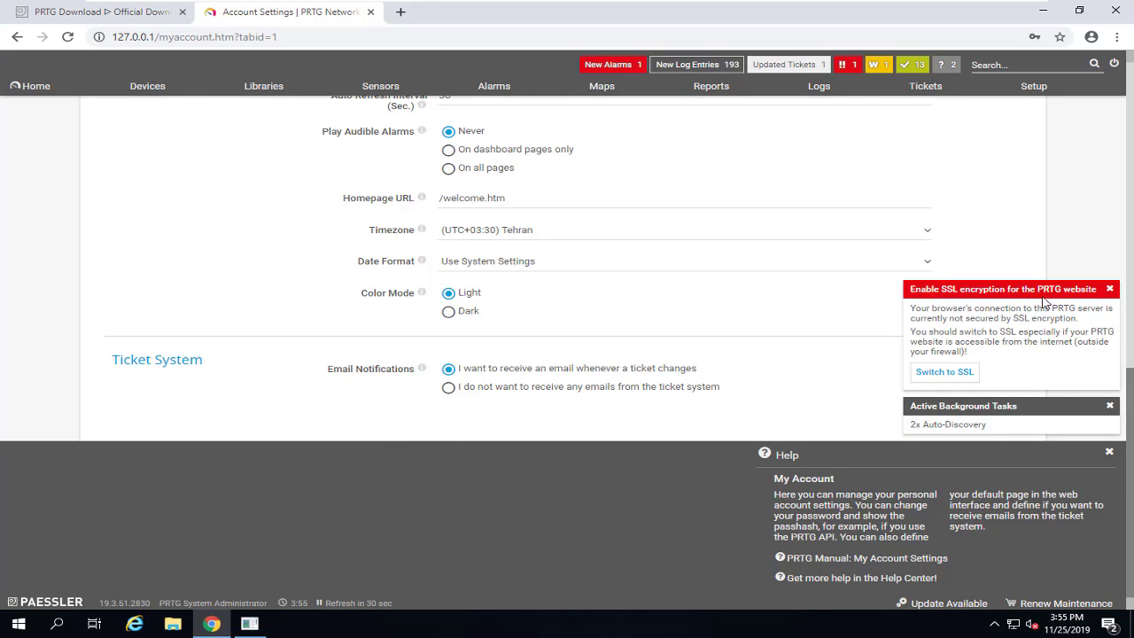
left_click(1110, 290)
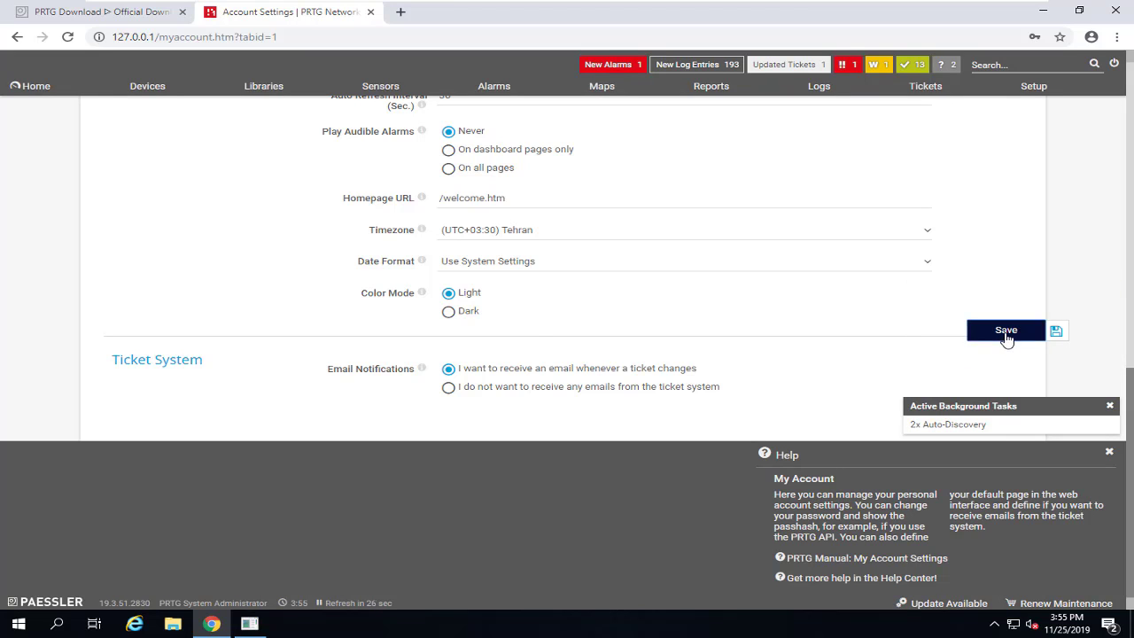
left_click(1007, 330)
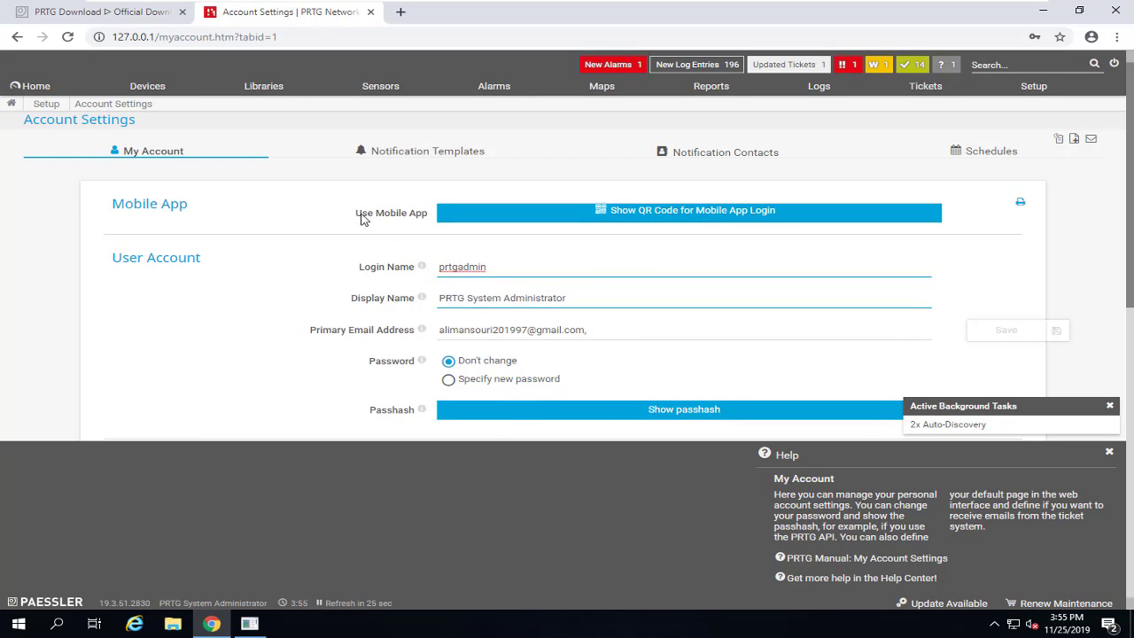
left_click(34, 88)
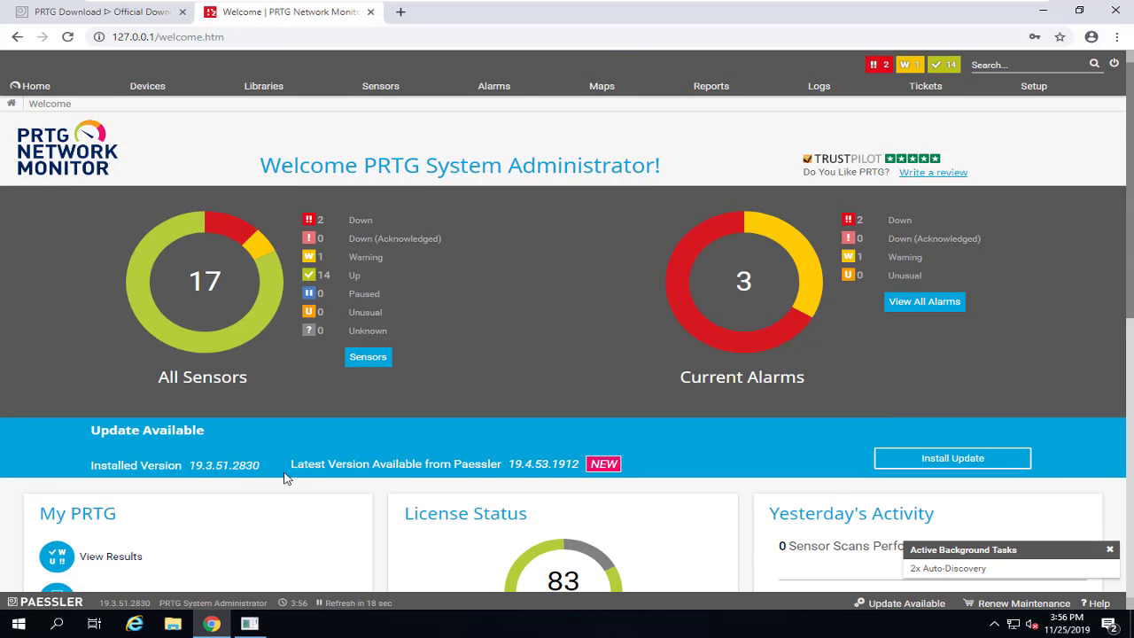
Step: Check for and download PRTG update 19.4.53.1912, then go back to the Root group overview
scroll(410, 468, "down", 1)
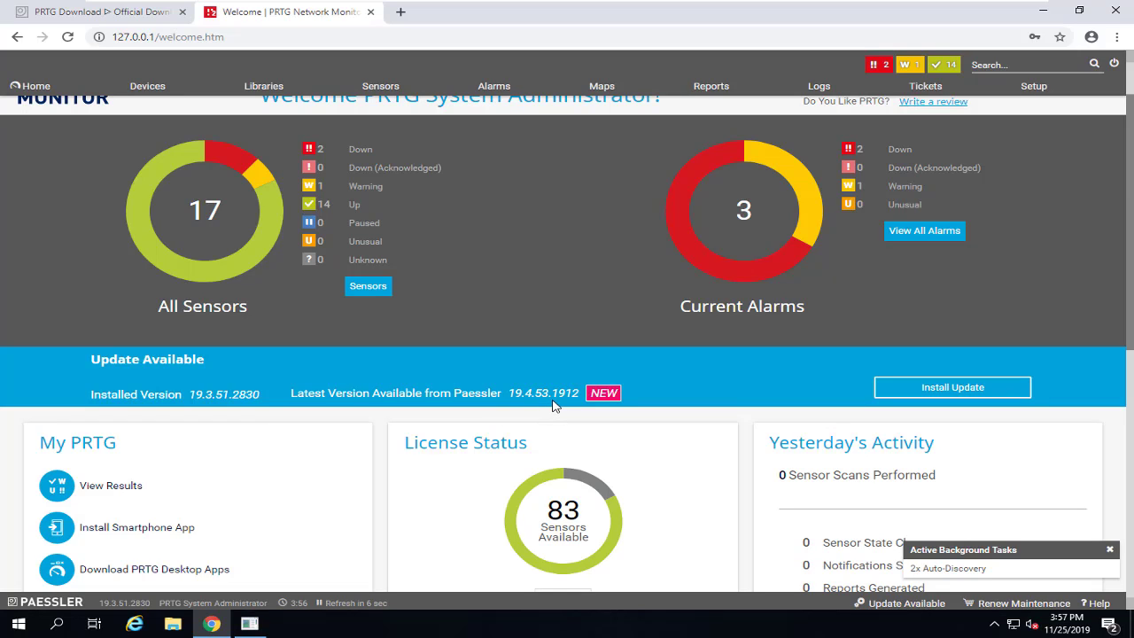
left_click(972, 395)
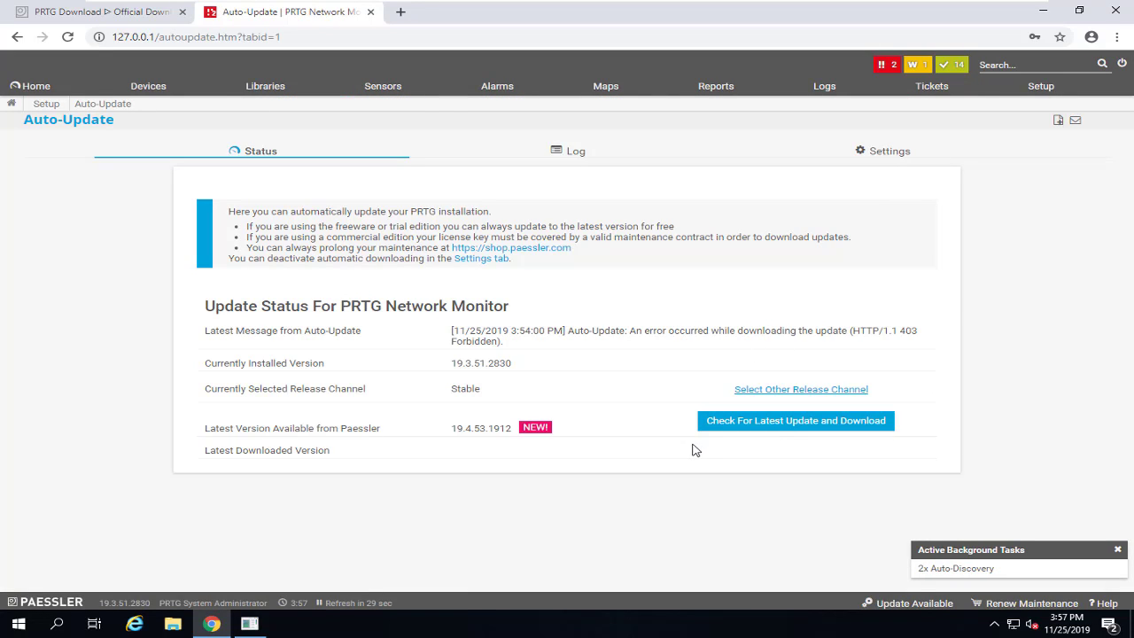
left_click(752, 436)
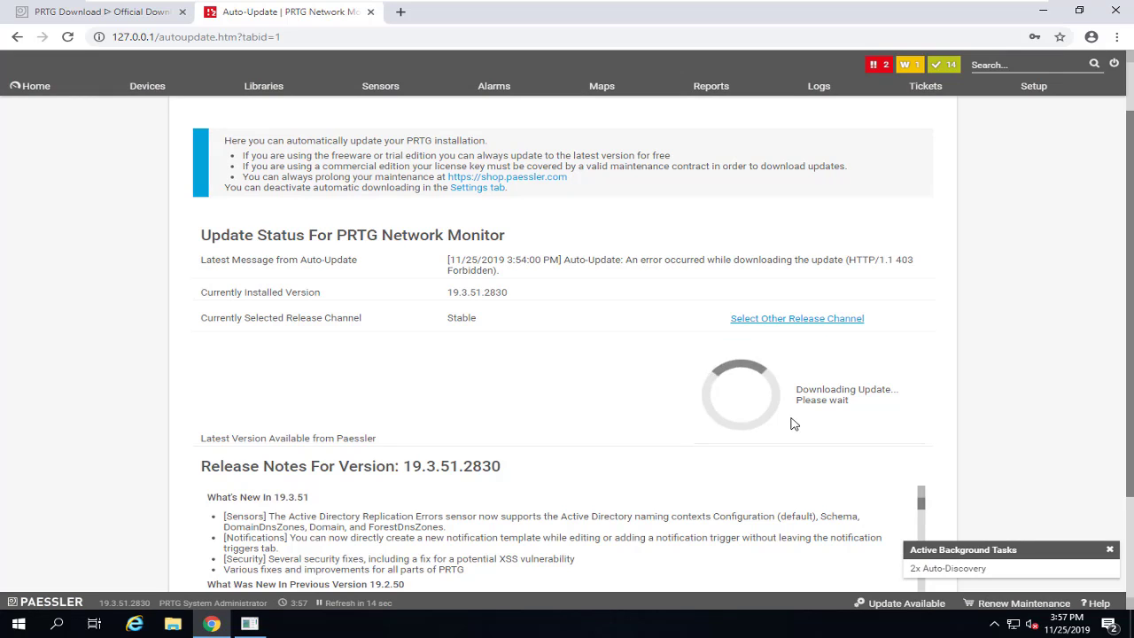
left_click(37, 86)
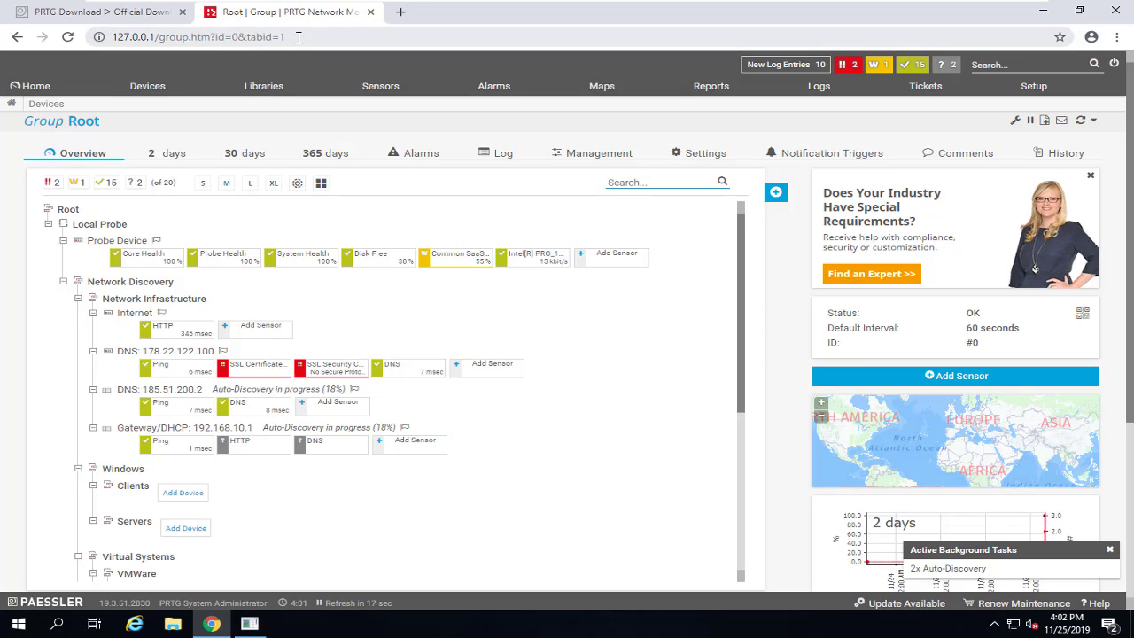
Step: Open the User Interface page under Setup's System Administration
left_click_drag(299, 37, 106, 37)
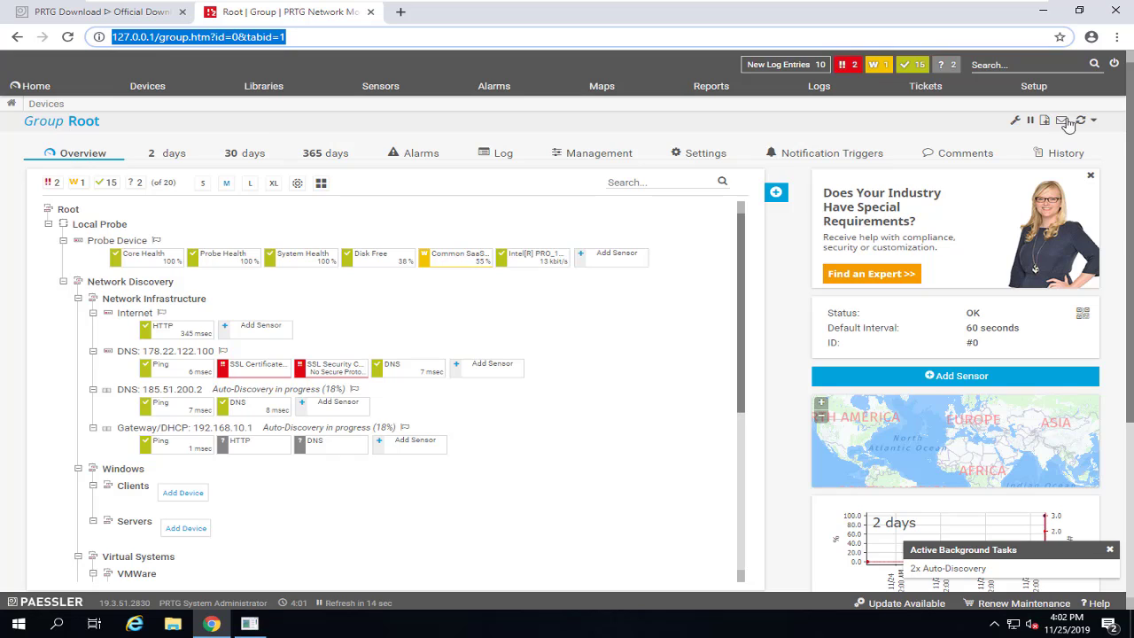
left_click(1033, 91)
mouse_move(1034, 96)
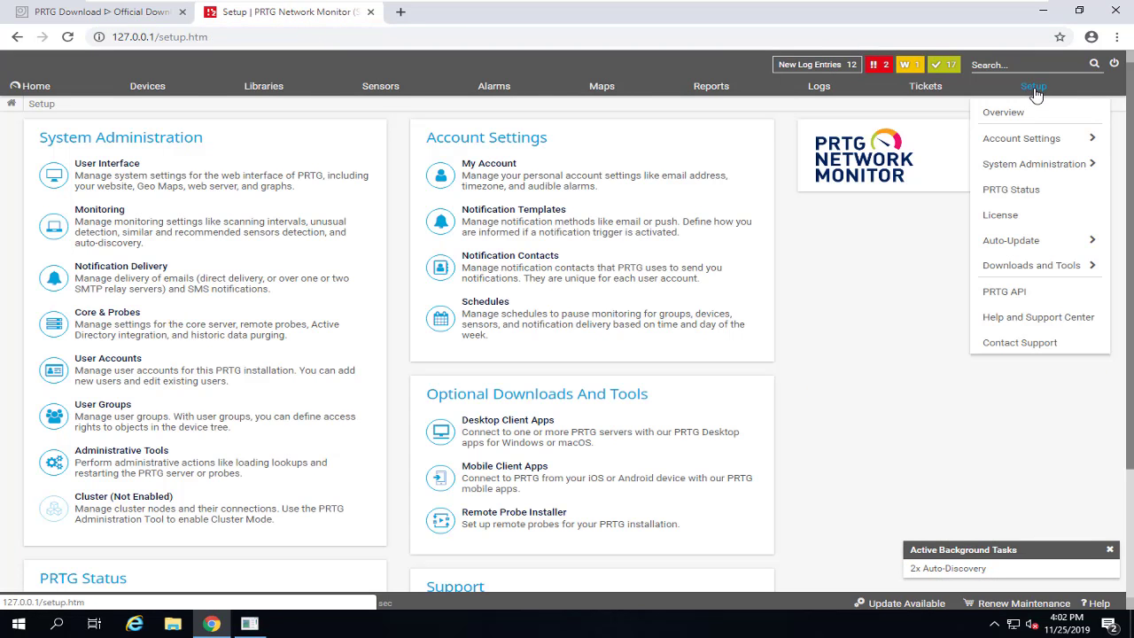
mouse_move(1071, 171)
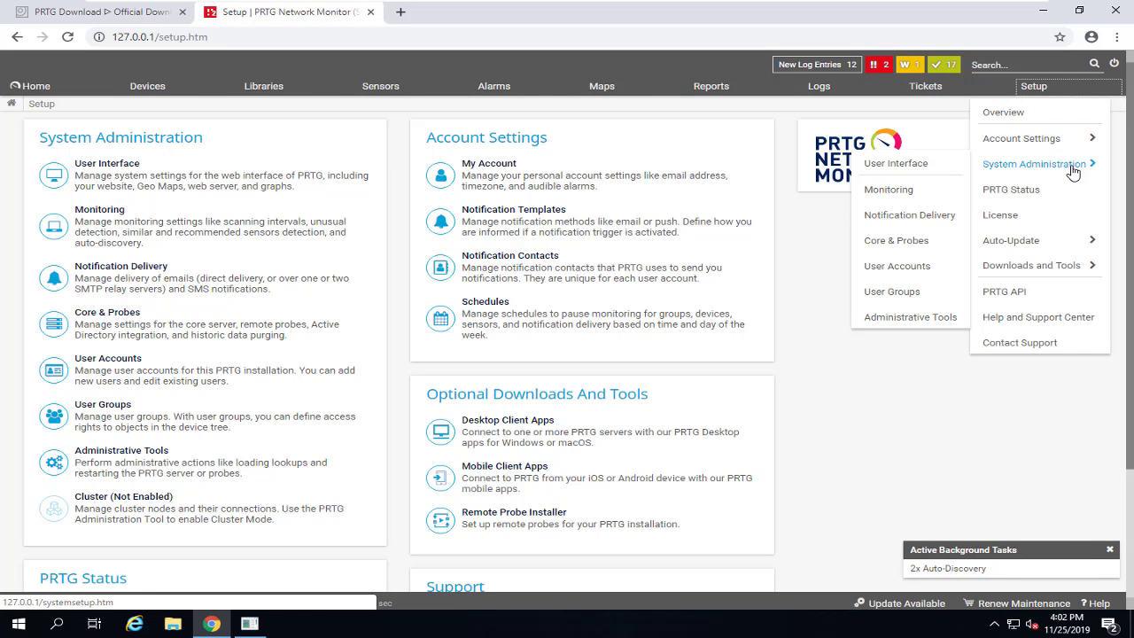
left_click(899, 167)
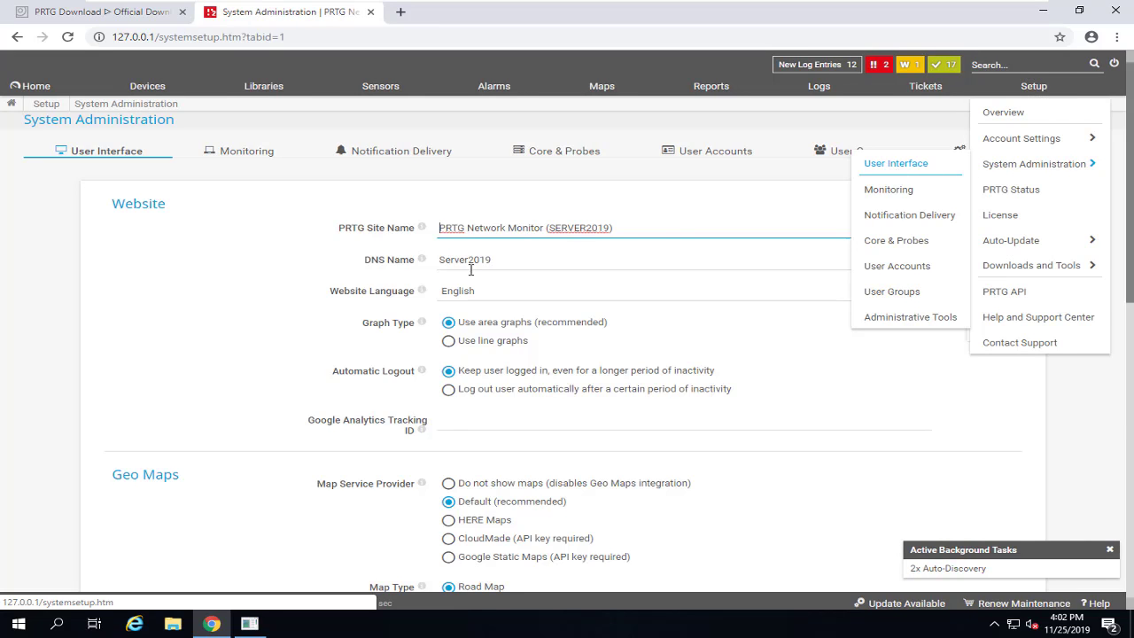
scroll(461, 359, "down", 3)
scroll(287, 340, "down", 3)
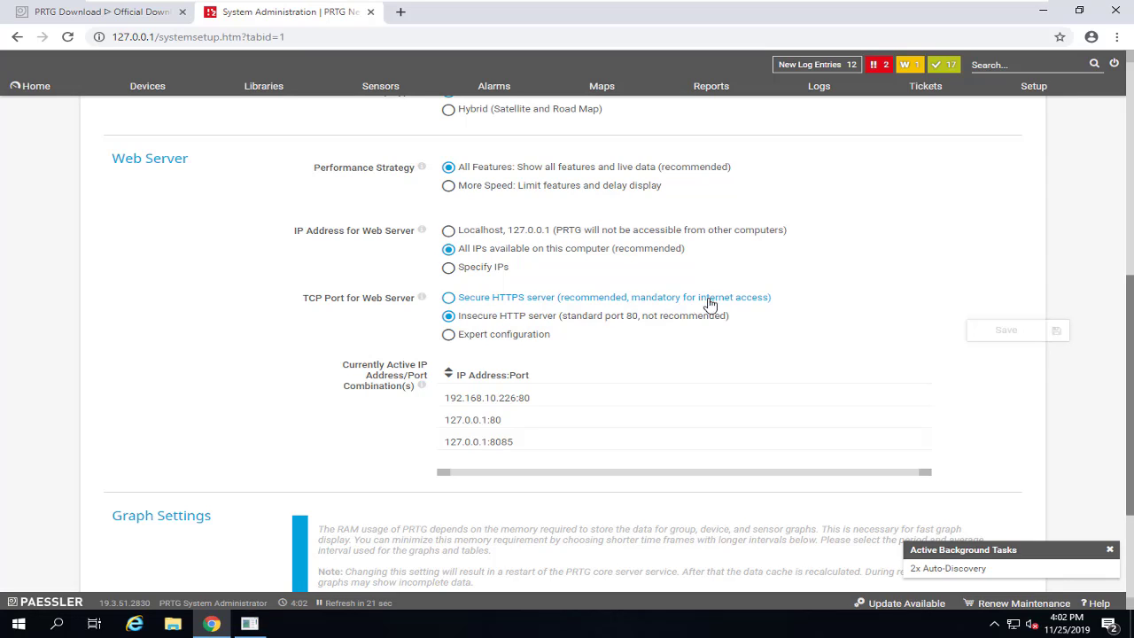
Step: Set the Web Server to Secure HTTPS server, save, and confirm the core server restart
left_click(740, 304)
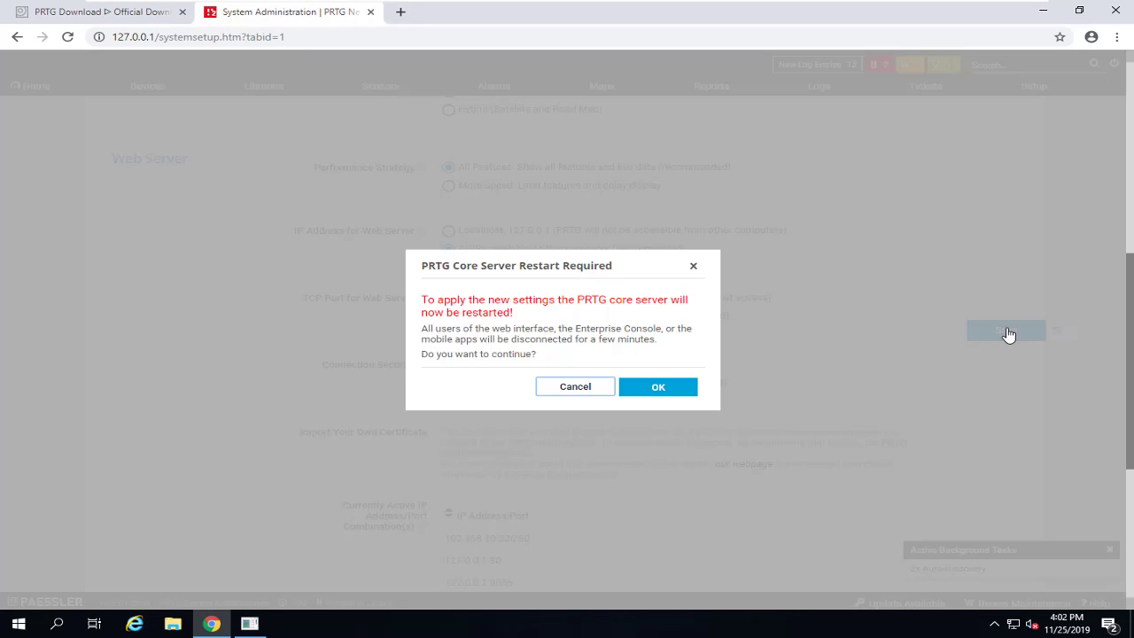
left_click(1003, 334)
left_click_drag(438, 341, 652, 340)
left_click(664, 389)
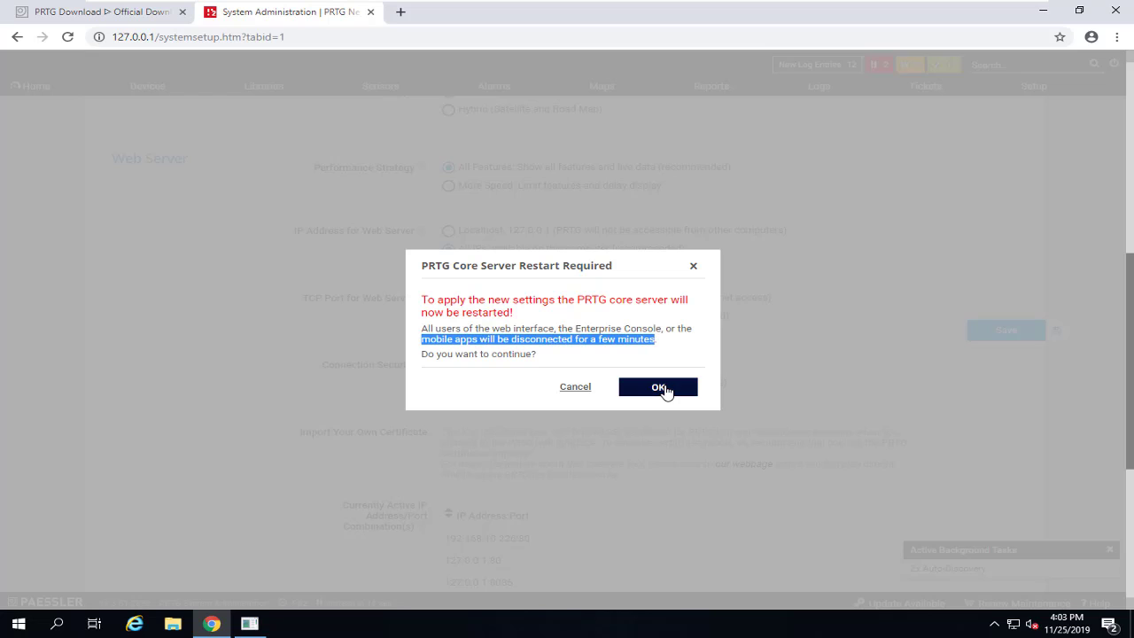
left_click(659, 387)
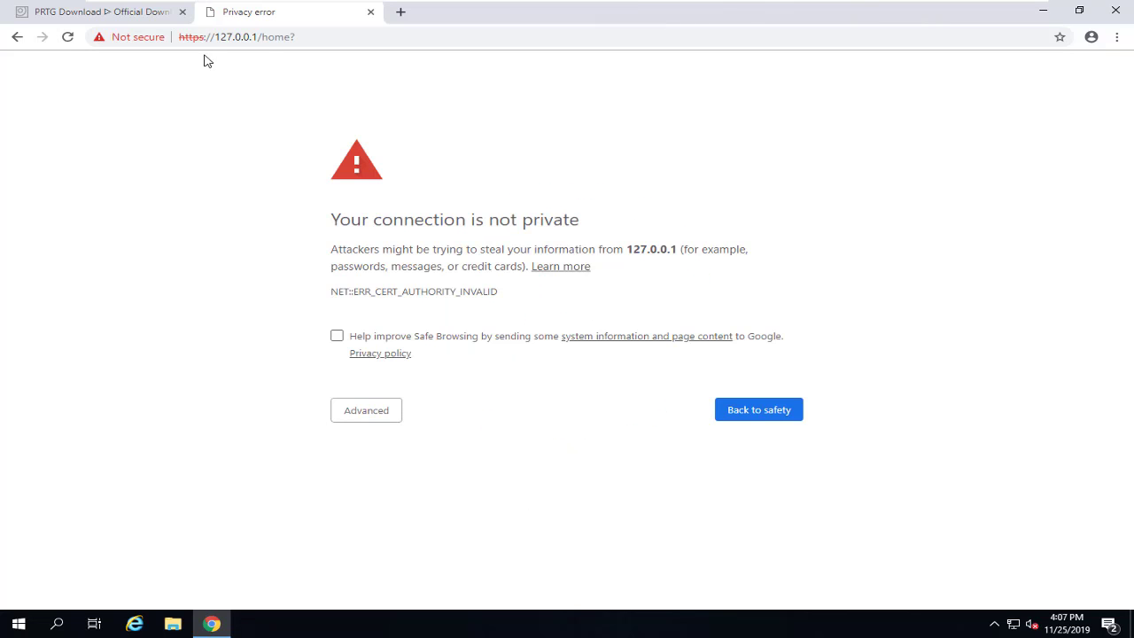
left_click(234, 38)
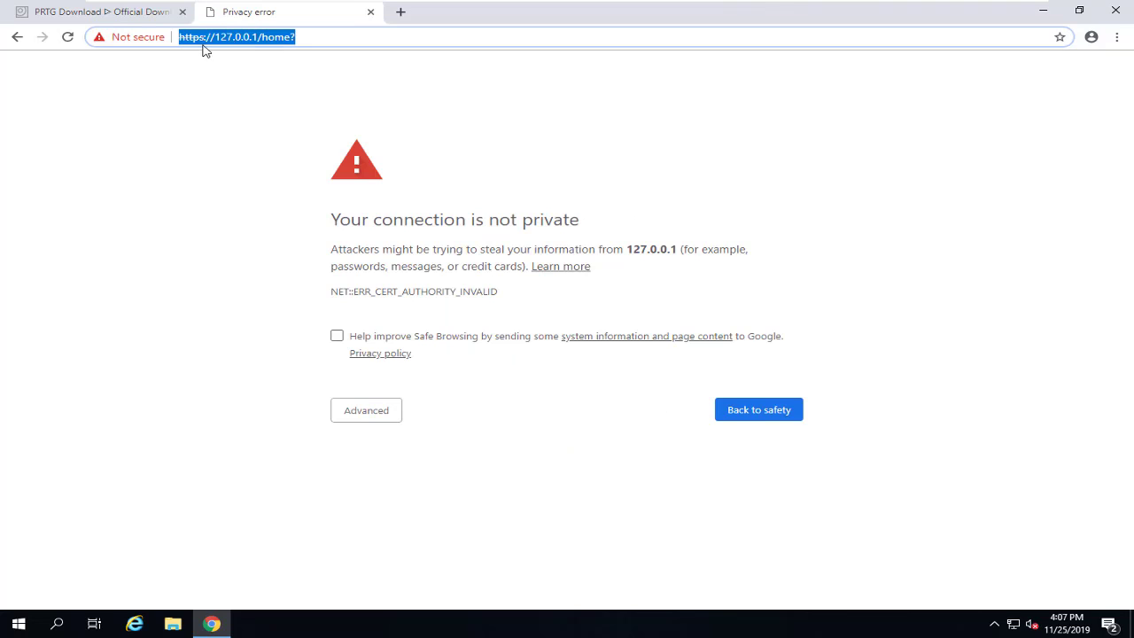
left_click(204, 38)
left_click_drag(204, 38, 173, 39)
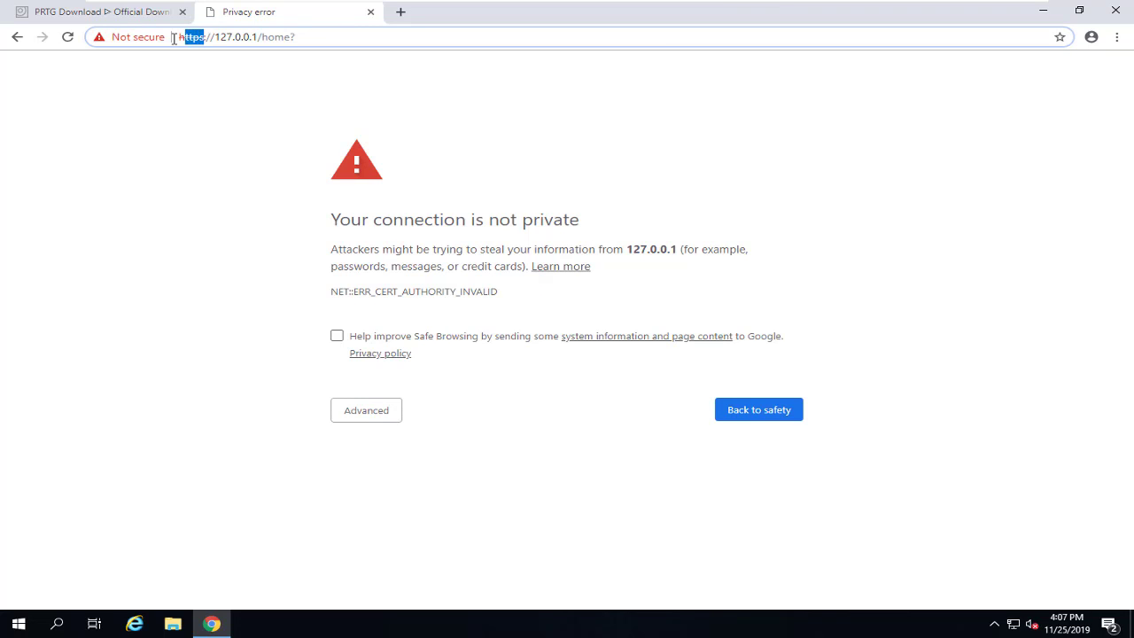
left_click(363, 422)
left_click(362, 422)
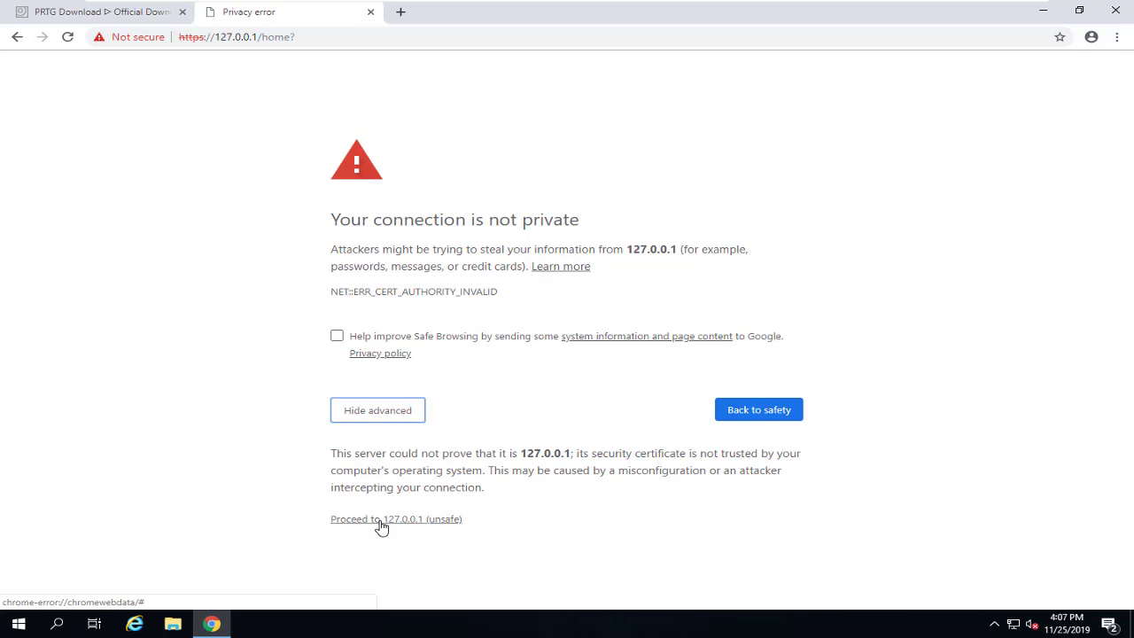
left_click(410, 525)
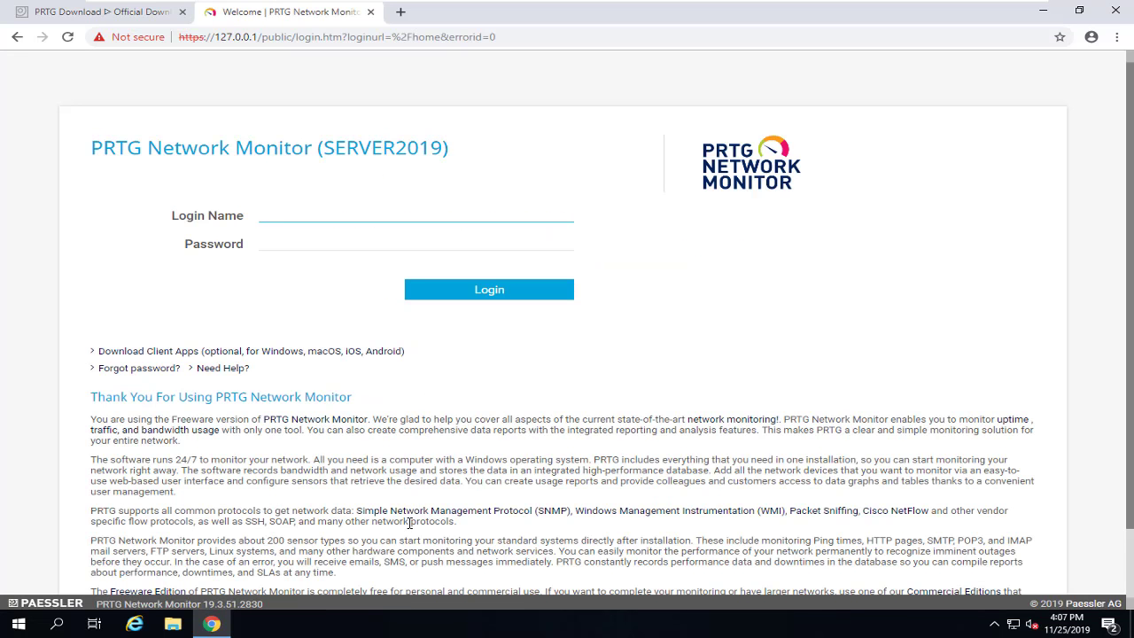
Step: Sign in with the administrator login, then view the Root group devices: 16 sensors up, 2 down, 1 warning
type("prtgadm")
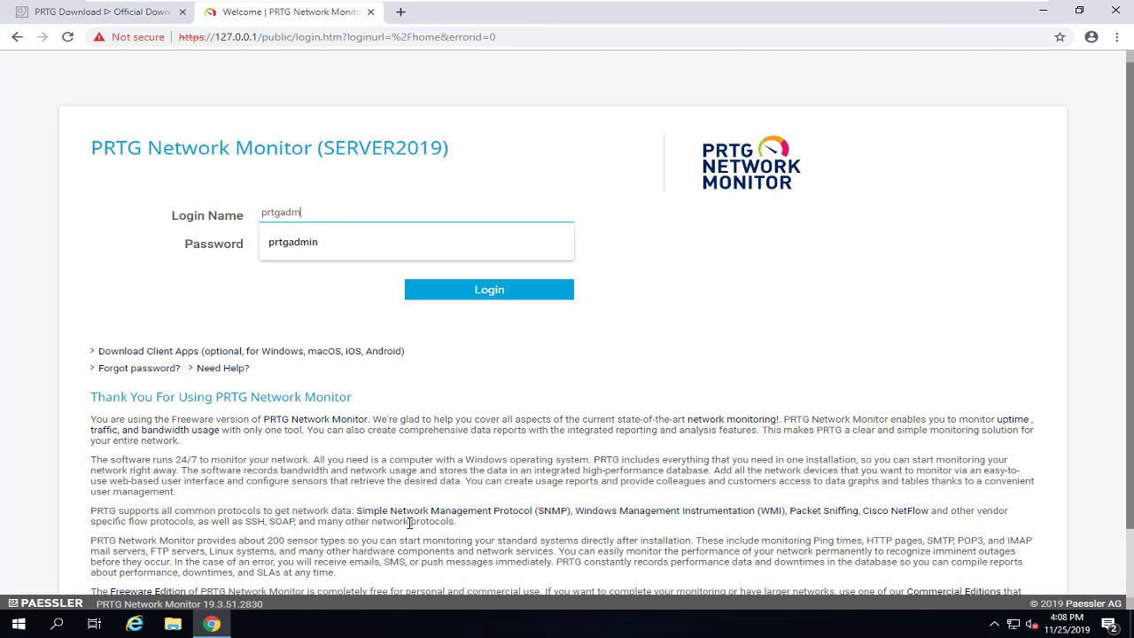
type("in")
key("Tab")
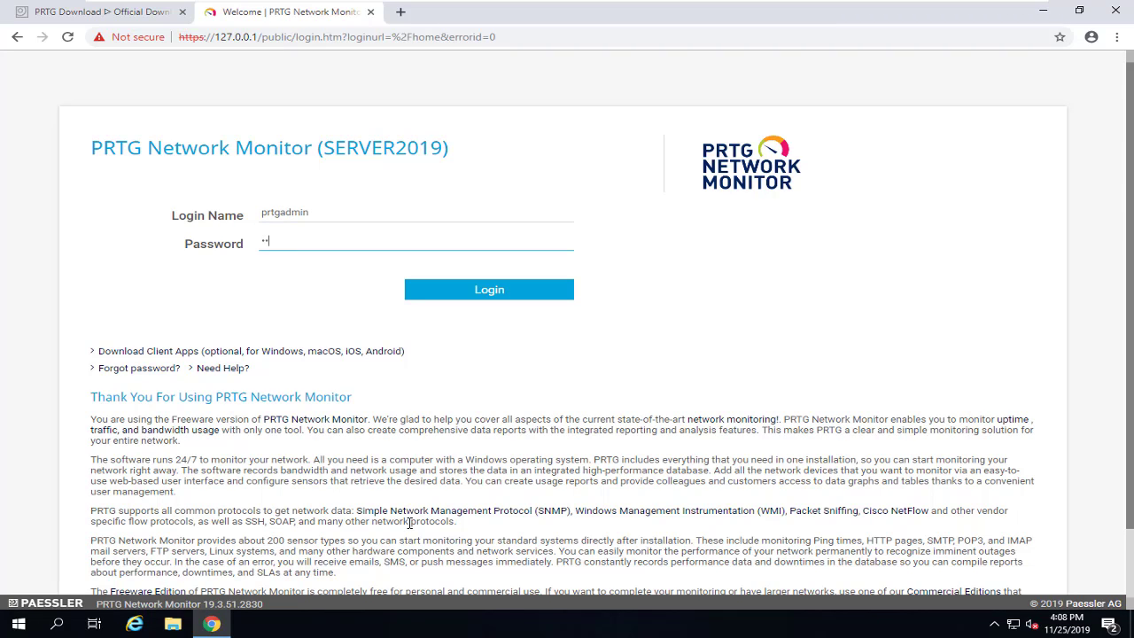
key("Return")
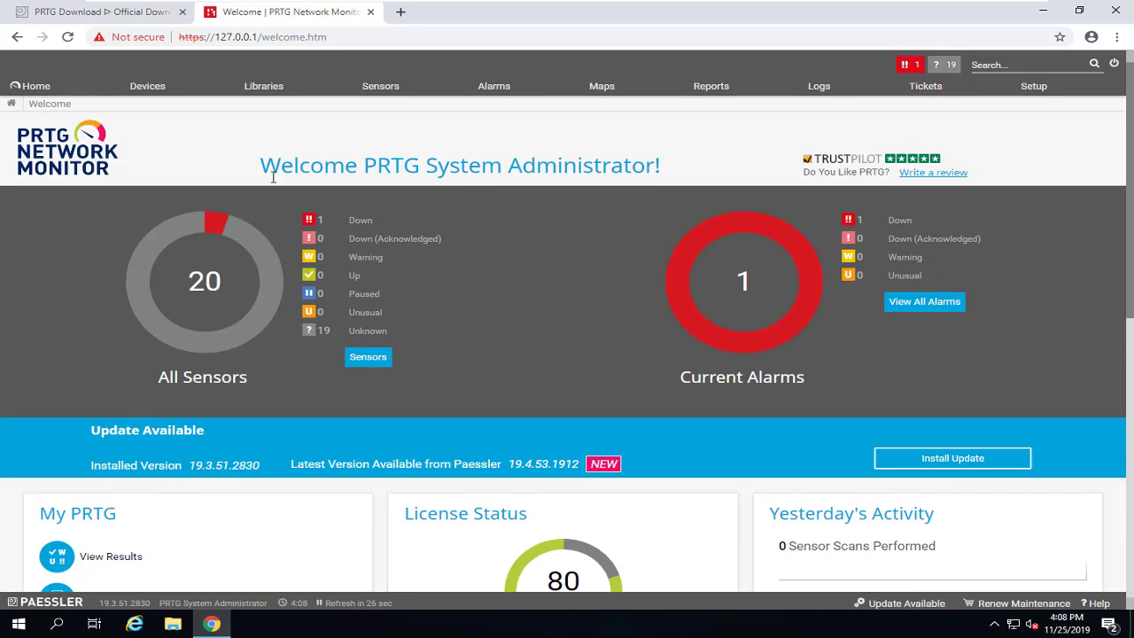
left_click(151, 88)
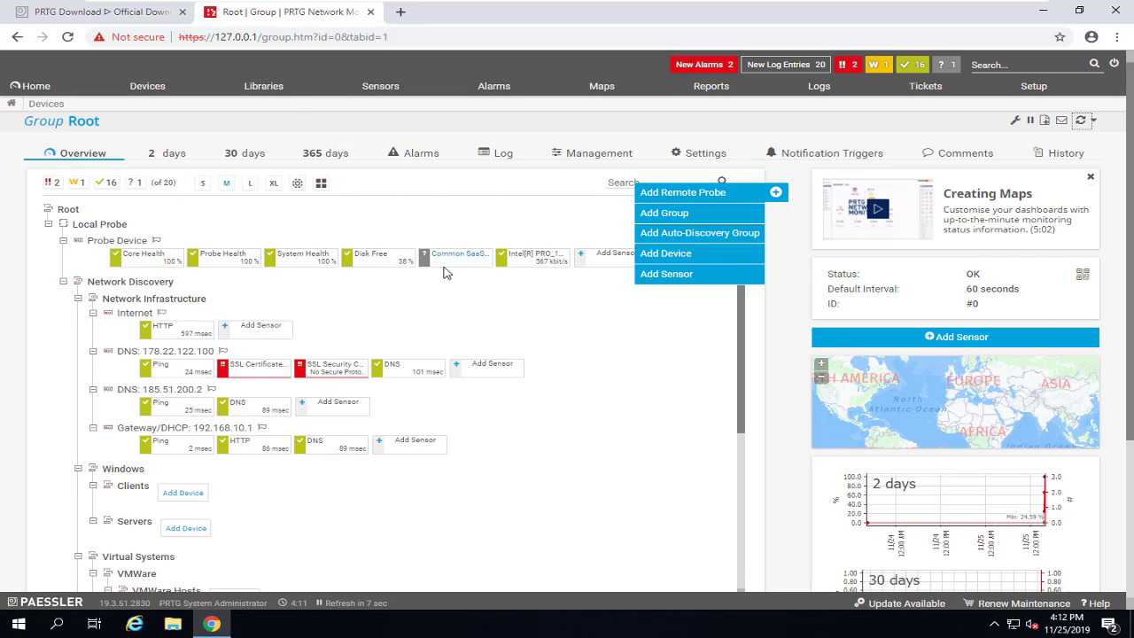
left_click(432, 310)
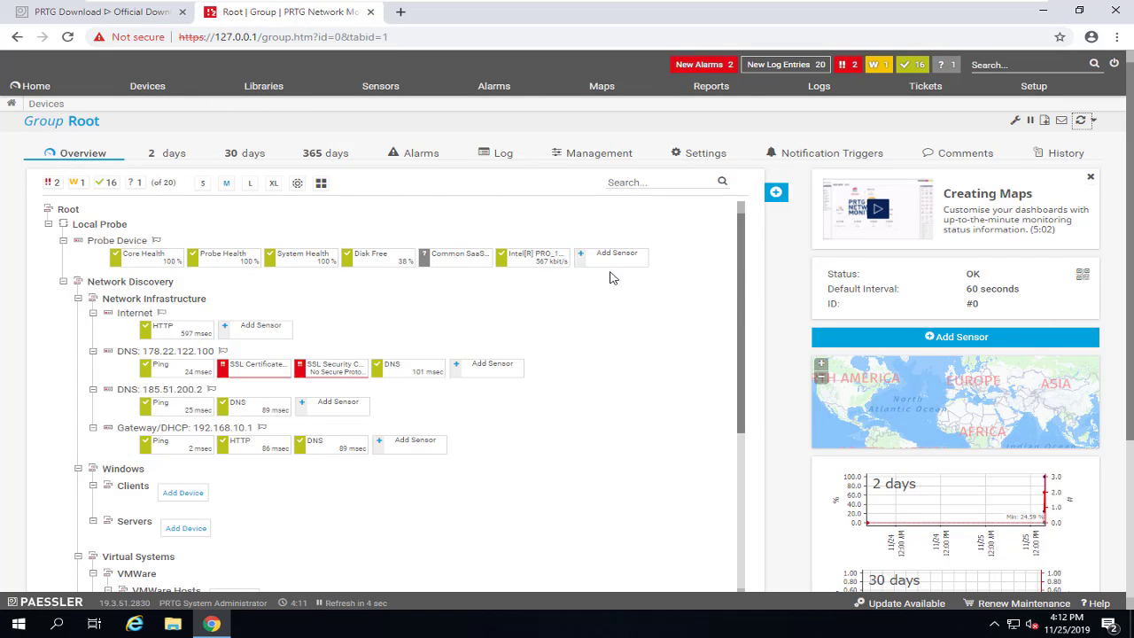